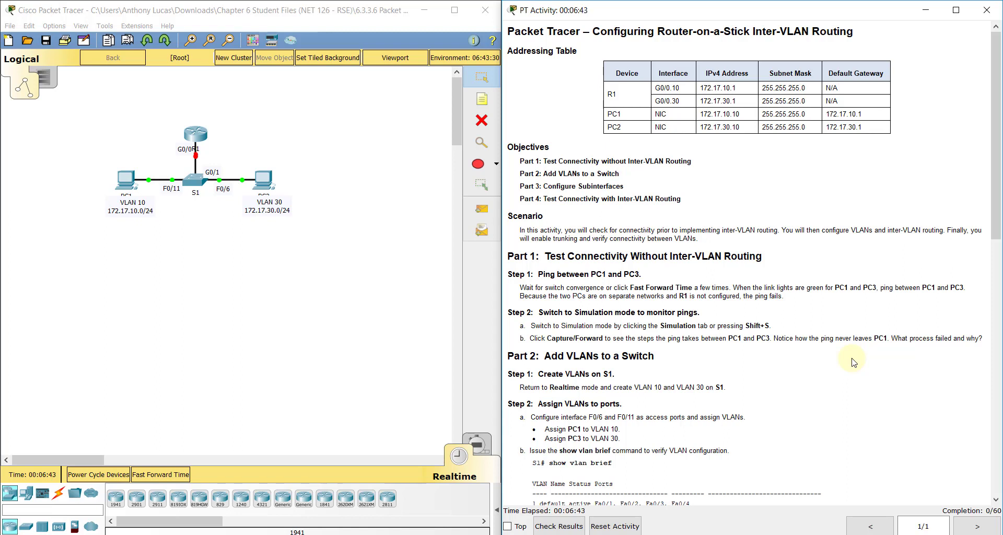
# Scroll the activity instructions to Part 2 Step 1 on creating VLANs on S1
pyautogui.click(127, 254)
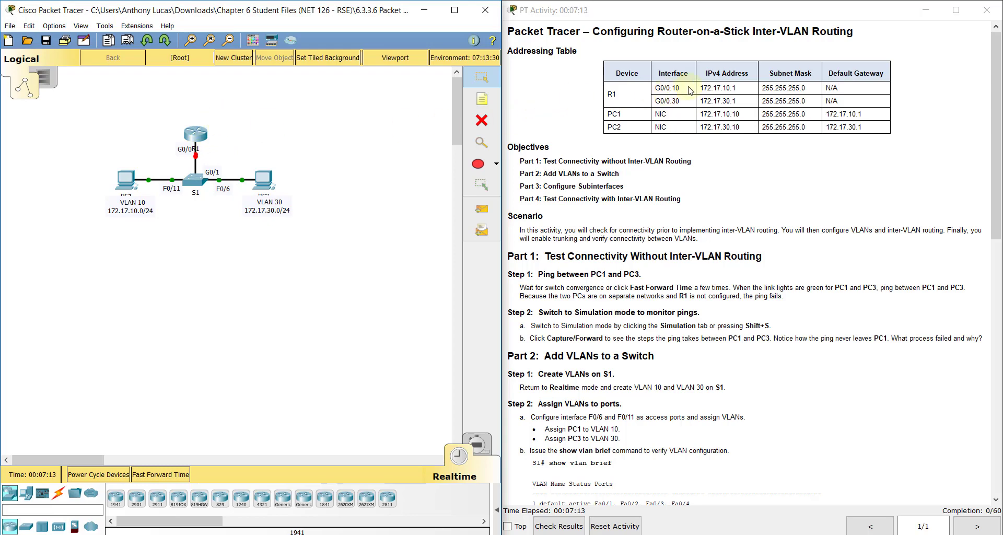
pyautogui.moveTo(690, 88); pyautogui.dragTo(654, 89)
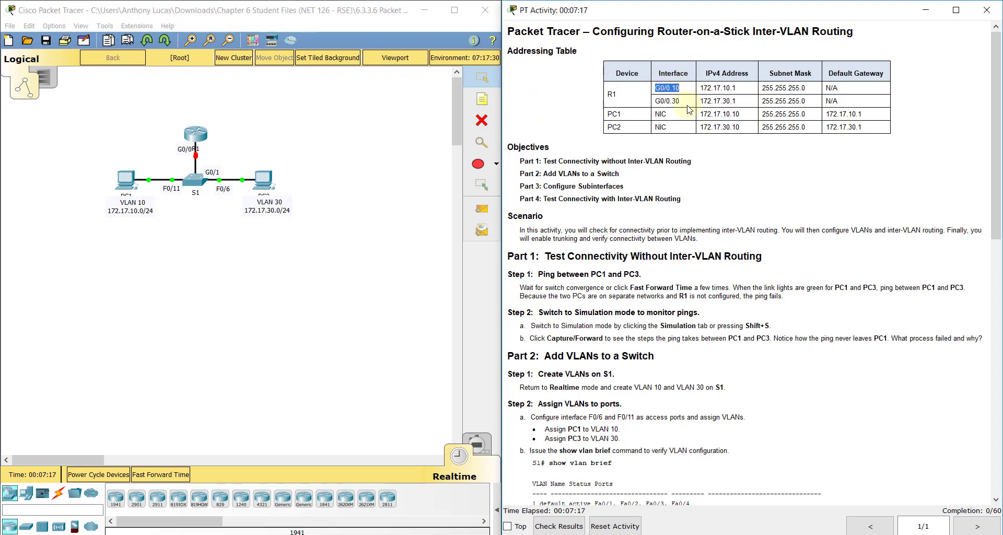
pyautogui.click(296, 130)
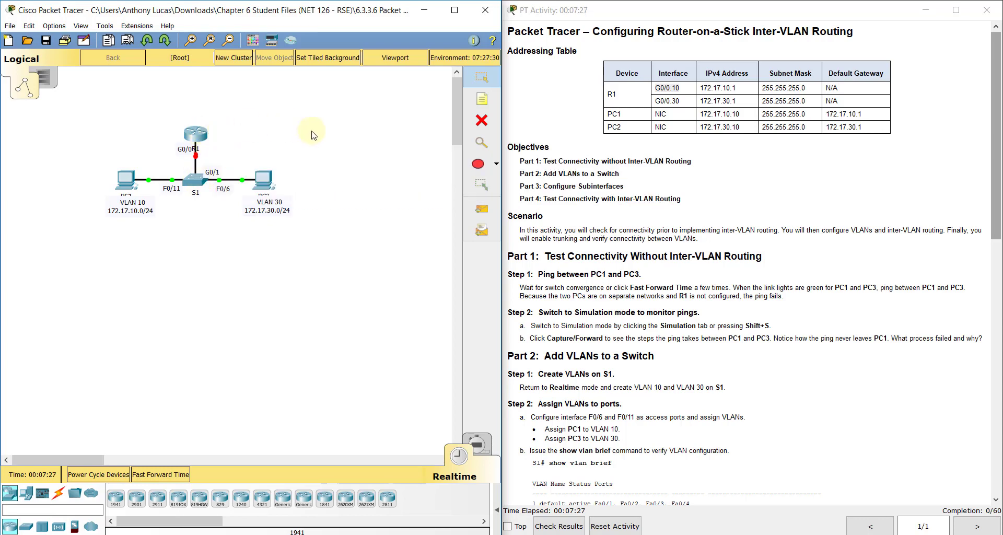
pyautogui.click(585, 225)
pyautogui.scroll(-7, 657, 359)
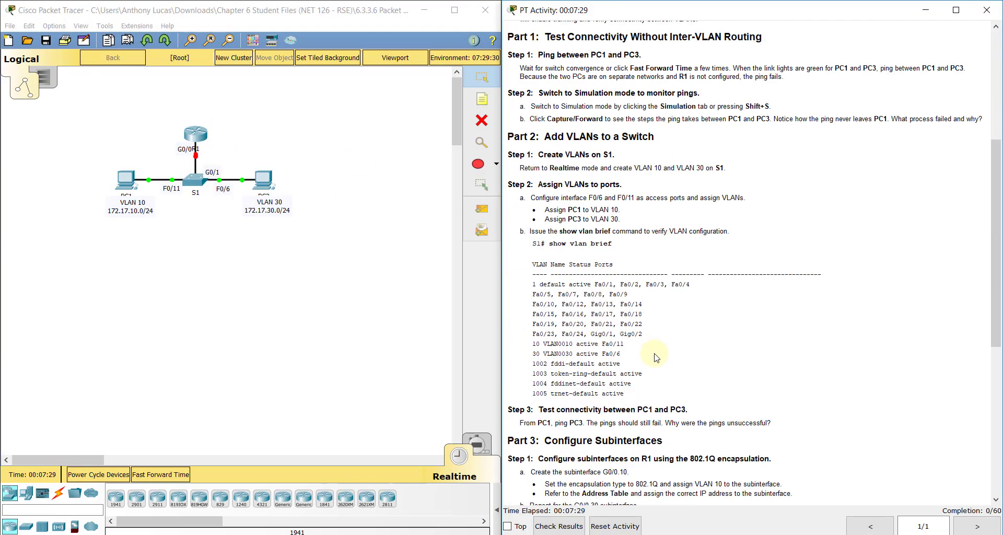
pyautogui.scroll(-6, 657, 359)
pyautogui.scroll(3, 594, 344)
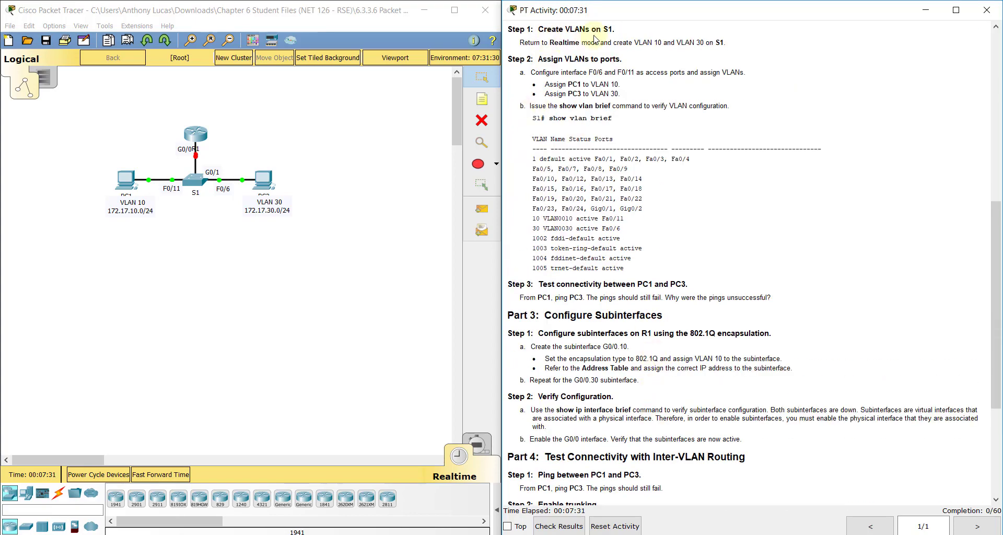
# Open S1's CLI and enter global configuration mode with en and config t
pyautogui.click(197, 183)
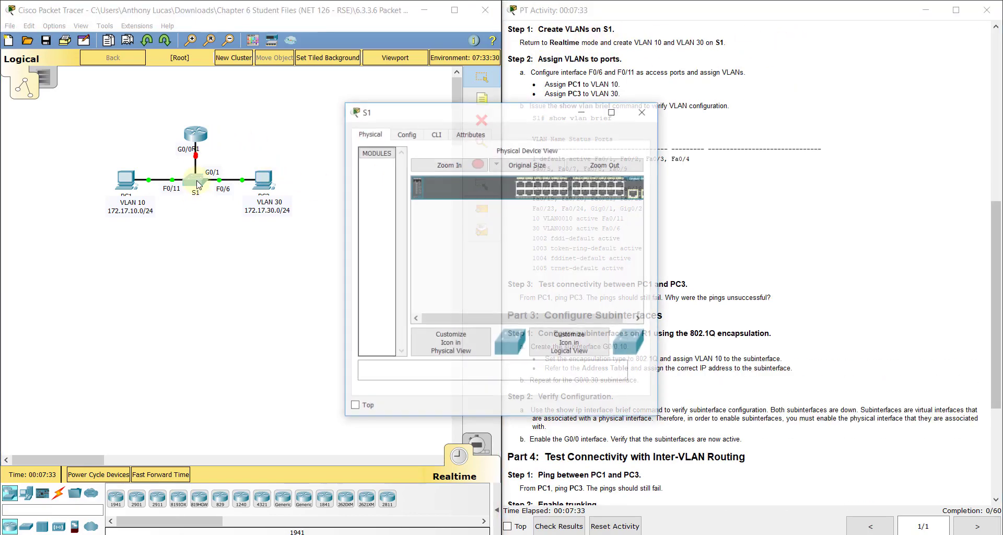
pyautogui.click(436, 134)
pyautogui.moveTo(659, 149); pyautogui.dragTo(868, 145)
pyautogui.press('Return')
pyautogui.write('en')
pyautogui.press('Return')
pyautogui.write('config t')
pyautogui.press('Return')
# Create VLAN 10 and VLAN 30 on S1
pyautogui.write('vlan')
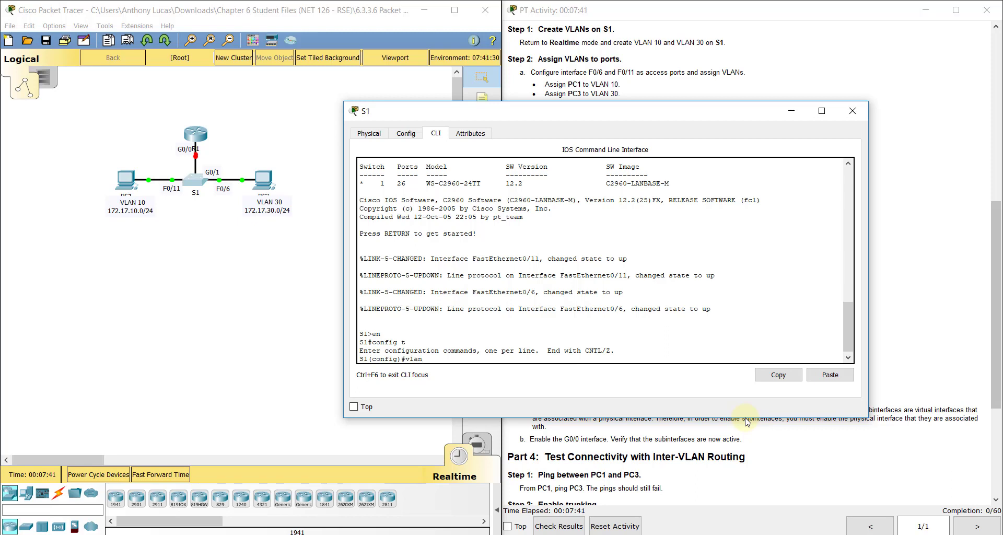
pyautogui.write(' 10')
pyautogui.press('Return')
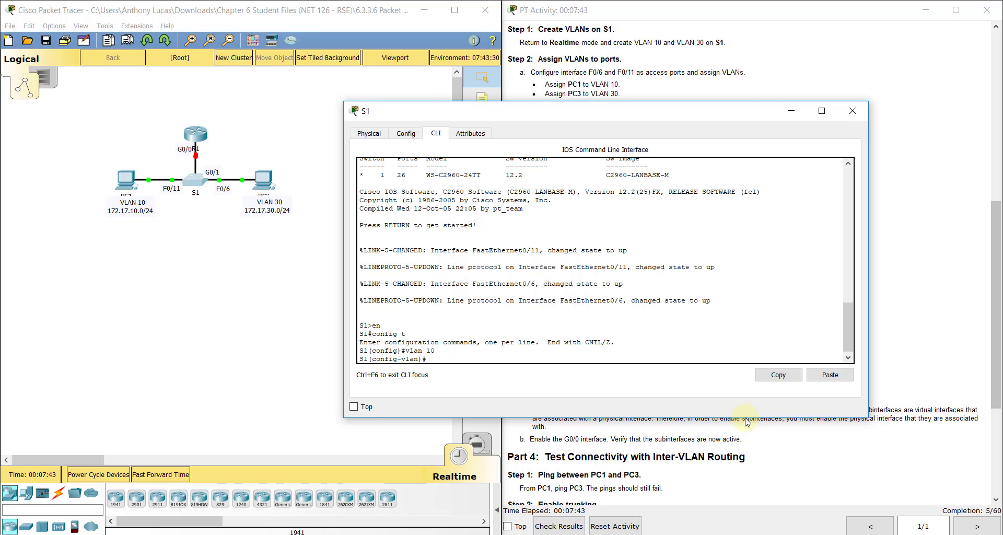
pyautogui.write('exit')
pyautogui.press('Return')
pyautogui.write('vlan 30')
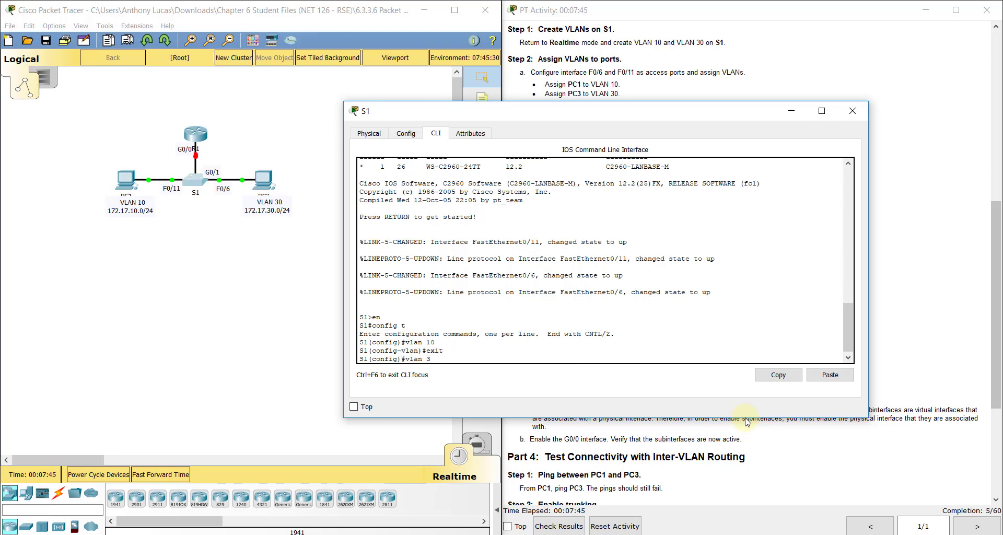
pyautogui.press('Return')
pyautogui.write('exit')
pyautogui.press('Return')
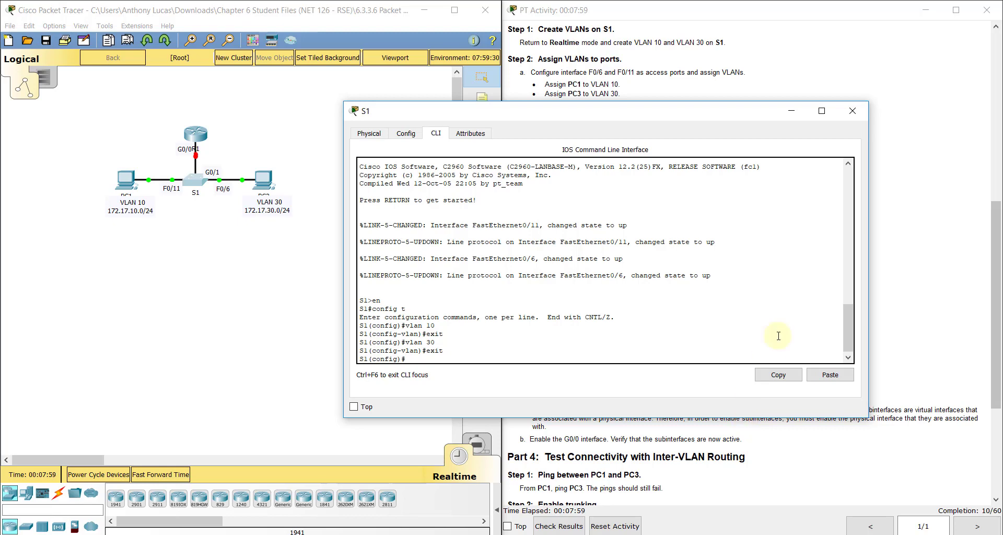
# Run show vlan brief on S1 to list its VLANs
pyautogui.click(909, 197)
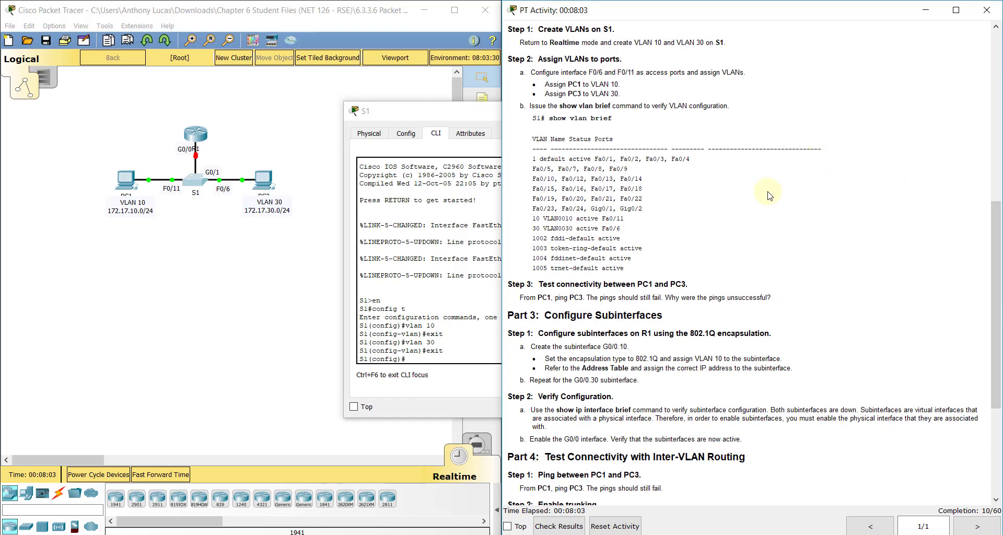
pyautogui.click(473, 360)
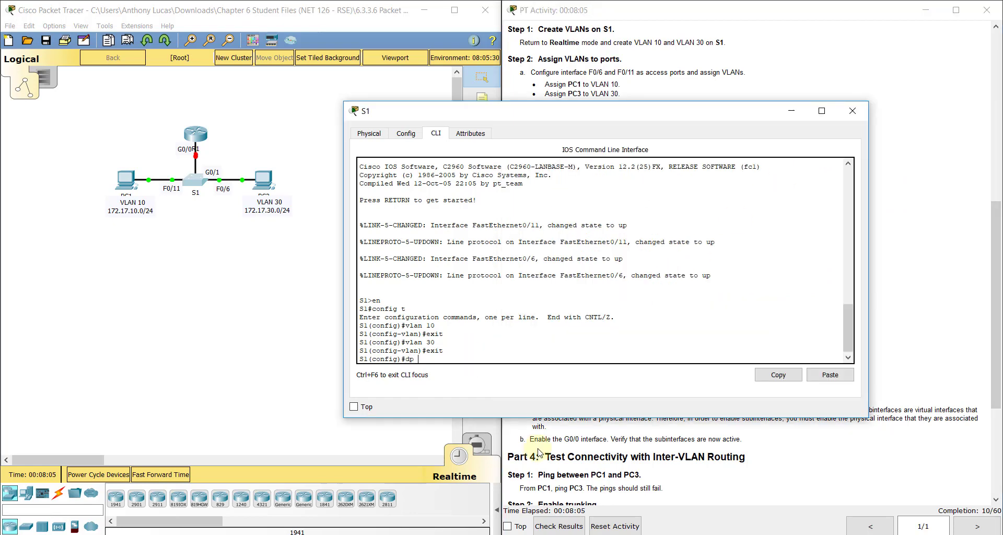
pyautogui.write('how vlan brief')
pyautogui.press('Return')
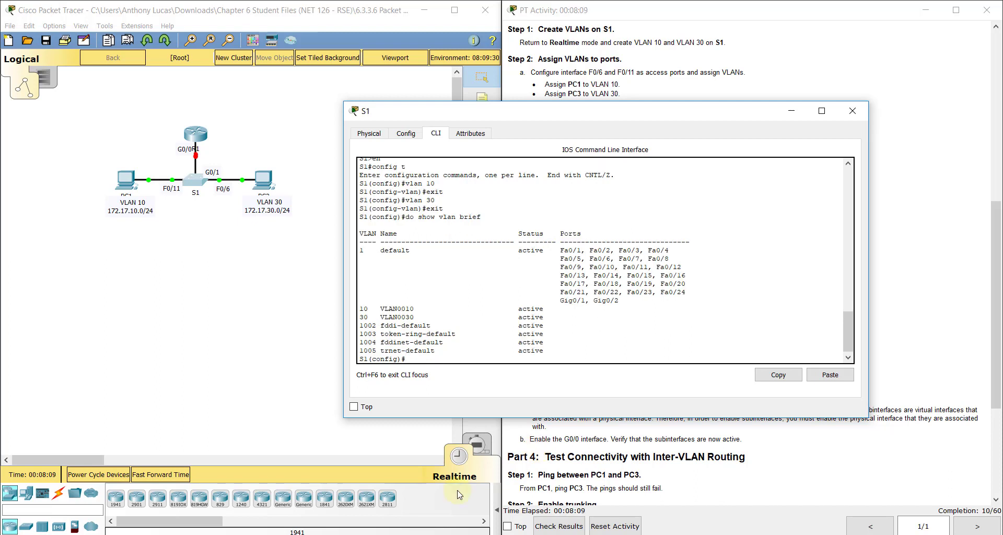
# Scroll the activity instructions to Part 2 Step 2 on assigning S1 ports to VLANs
pyautogui.moveTo(424, 309); pyautogui.dragTo(381, 317)
pyautogui.click(424, 358)
pyautogui.click(910, 233)
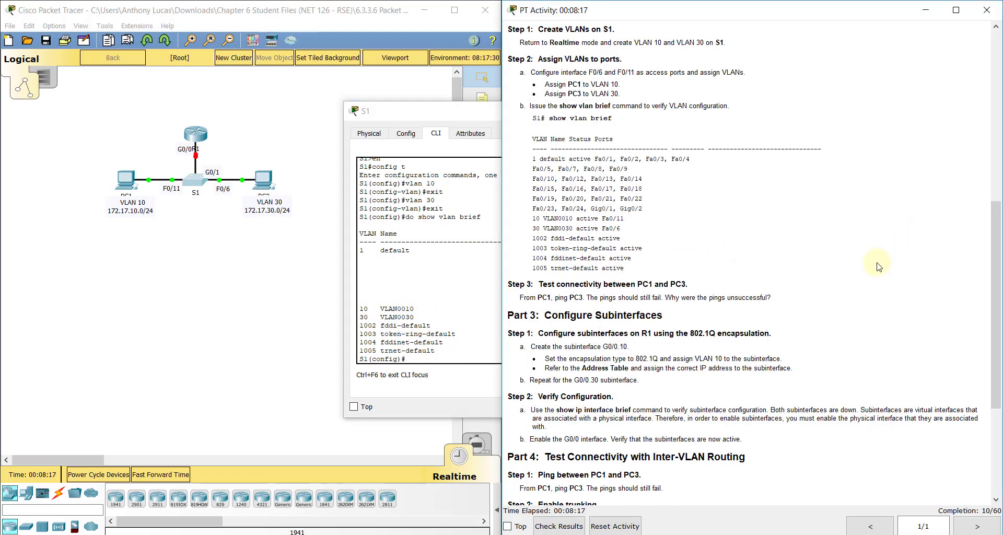
pyautogui.scroll(-3, 836, 300)
pyautogui.scroll(-1, 789, 269)
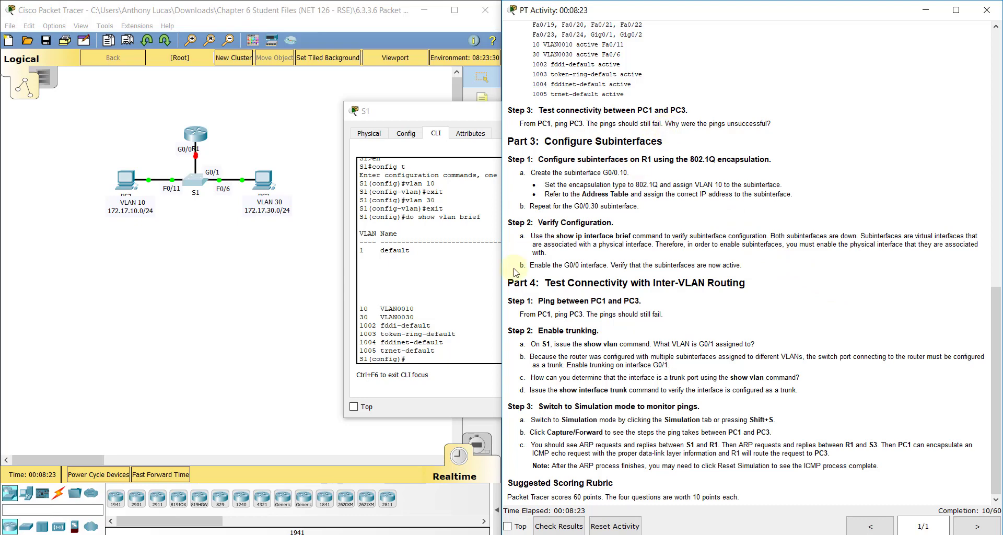
pyautogui.click(459, 358)
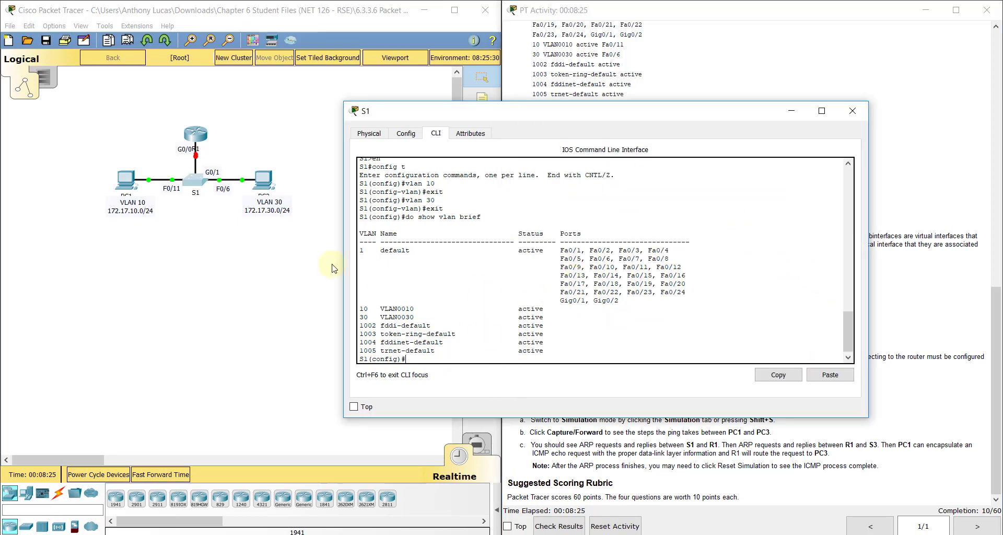
pyautogui.click(587, 71)
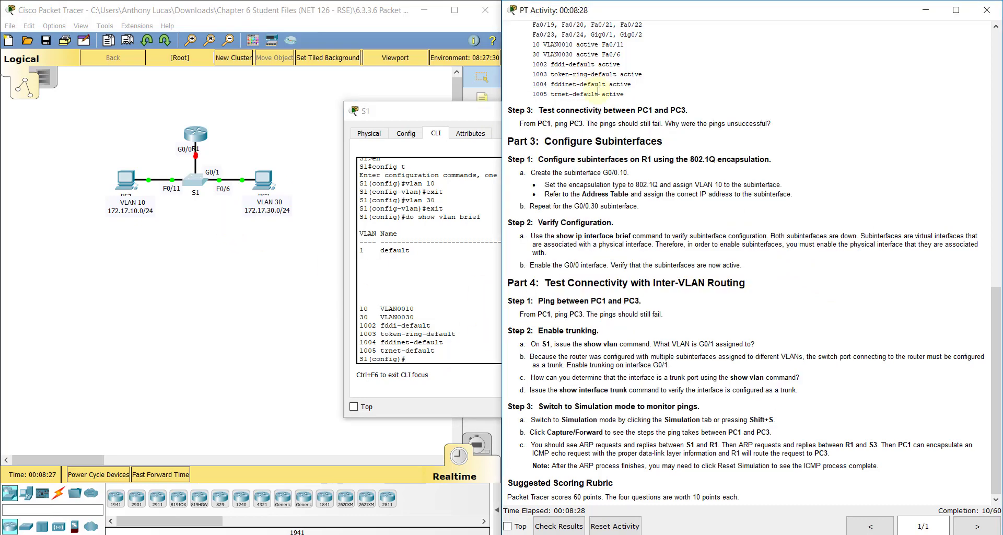
pyautogui.scroll(7, 627, 256)
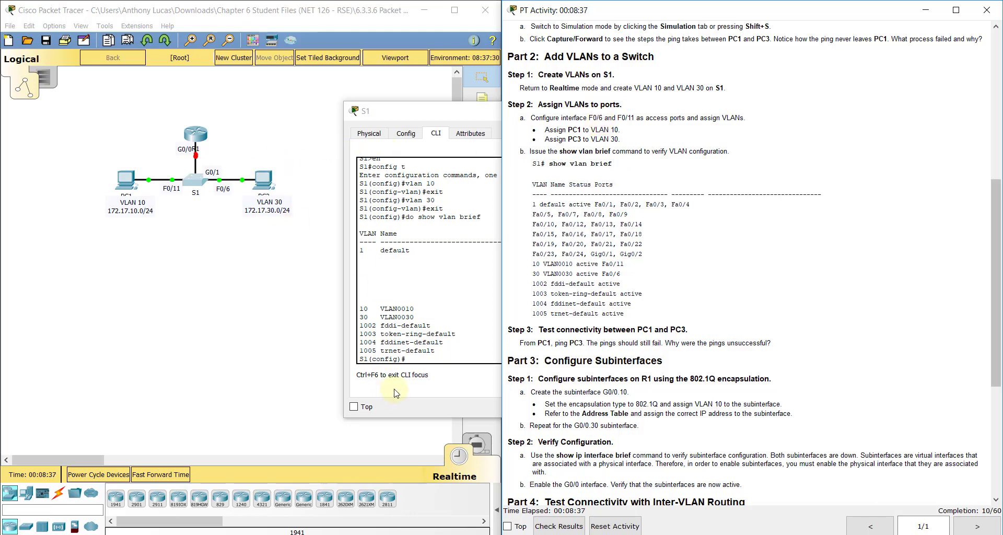
# Make S1's Fa0/11 an access port in VLAN 10
pyautogui.click(428, 356)
pyautogui.write('int fa0/11')
pyautogui.press('Return')
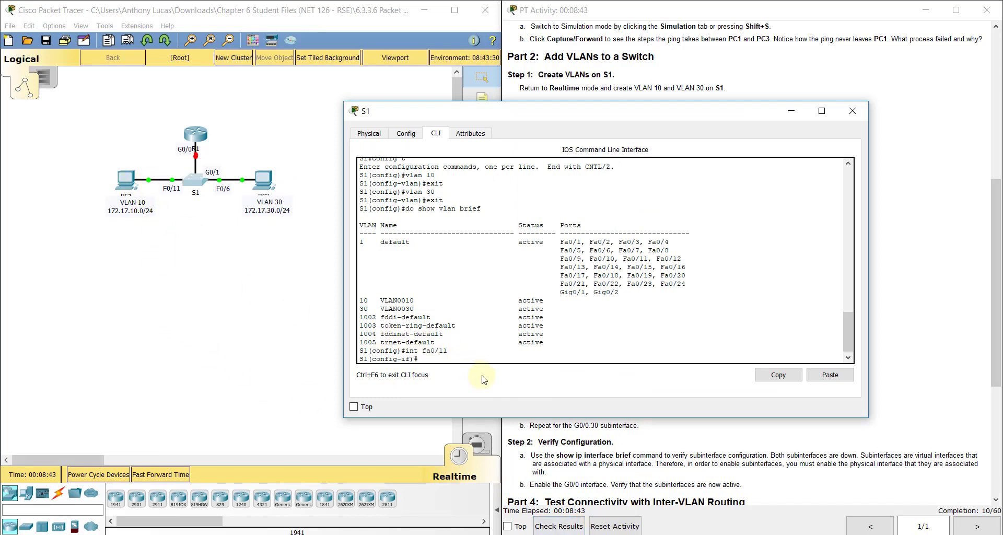
pyautogui.write('switchport mode access')
pyautogui.press('Return')
pyautogui.write('switchpost')
pyautogui.press('BackSpace')
pyautogui.press('BackSpace')
pyautogui.press('BackSpace')
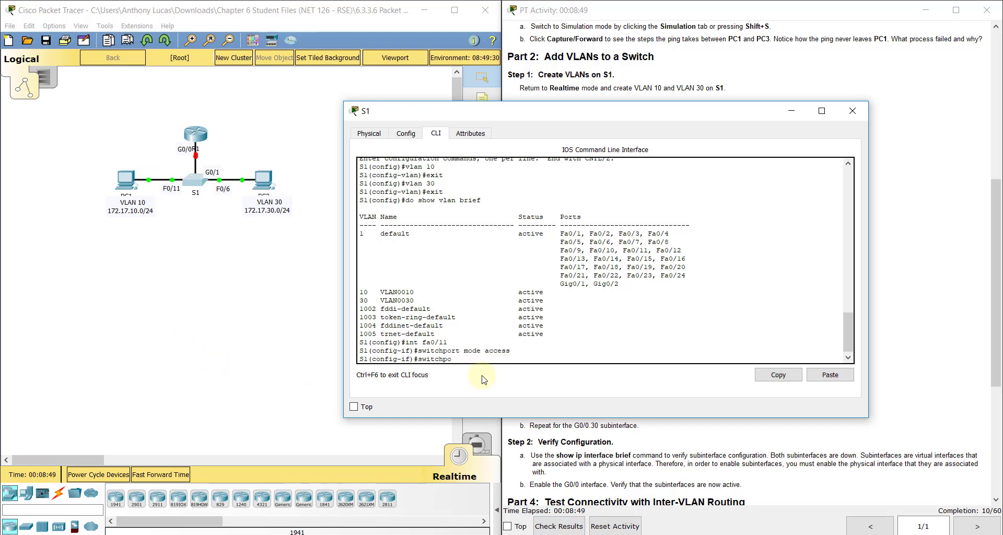
pyautogui.write('rt access vlan 10')
pyautogui.press('Return')
pyautogui.write('exit')
pyautogui.press('Return')
# Make S1's Fa0/6 an access port in VLAN 30
pyautogui.write('int fa0/6')
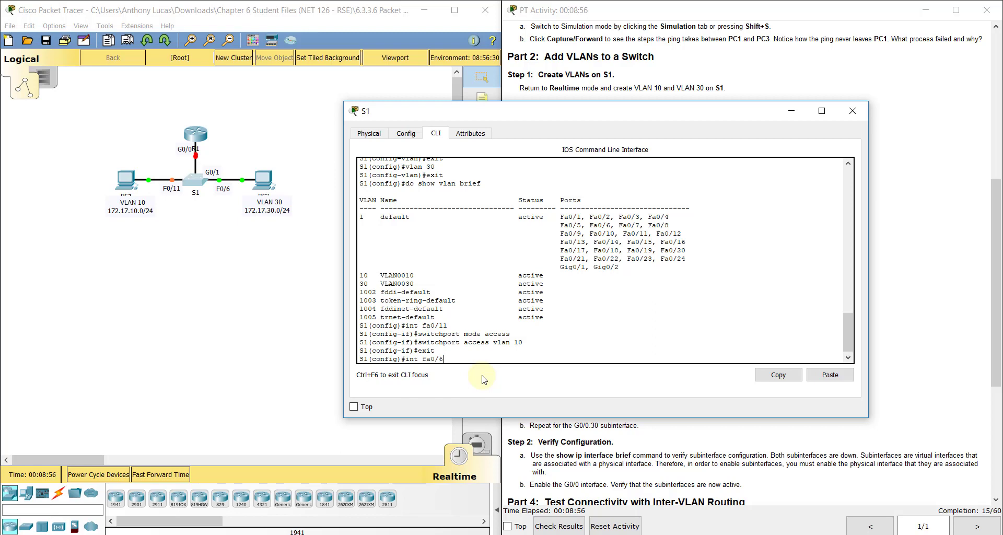
pyautogui.press('Return')
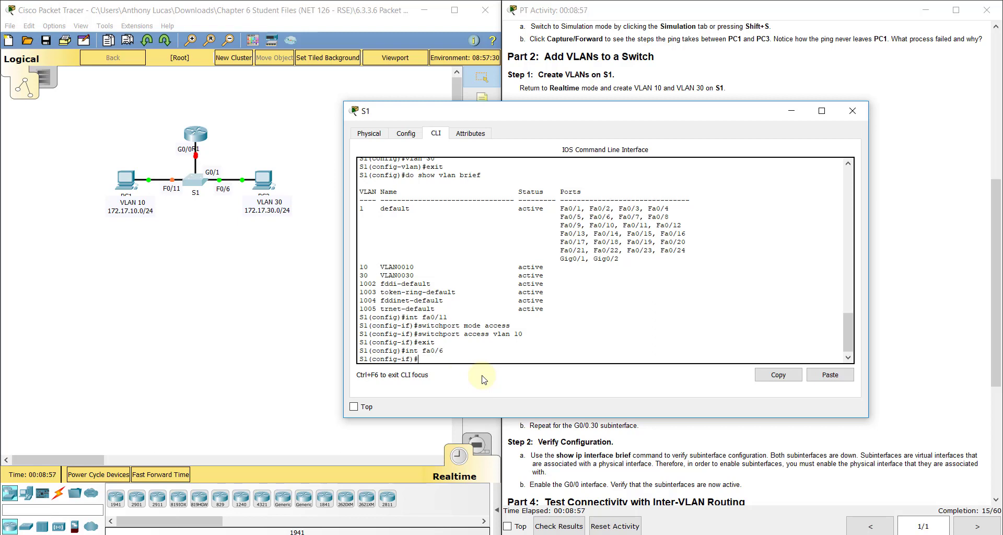
pyautogui.write('switchport mode access')
pyautogui.press('Return')
pyautogui.write('switch')
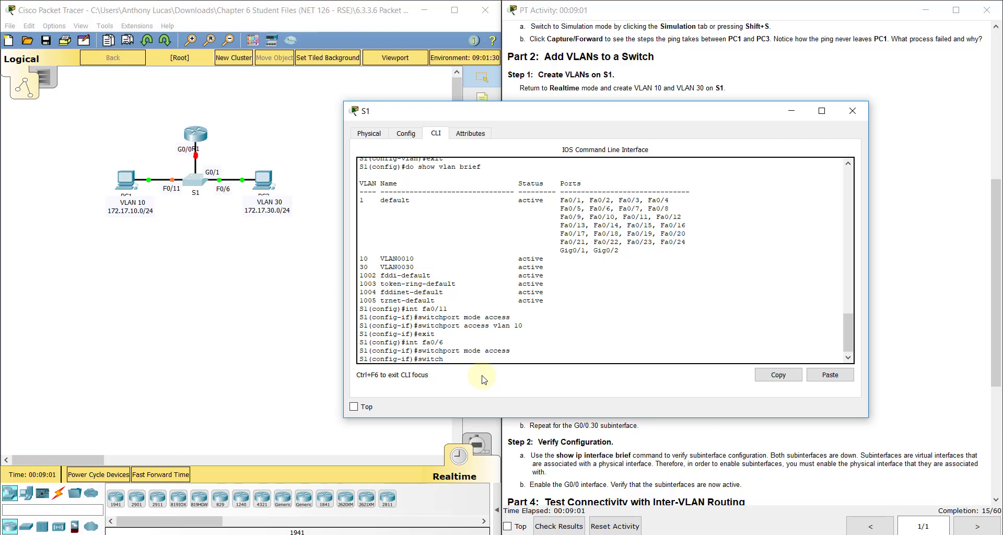
pyautogui.write('port access vlan 30')
pyautogui.press('Return')
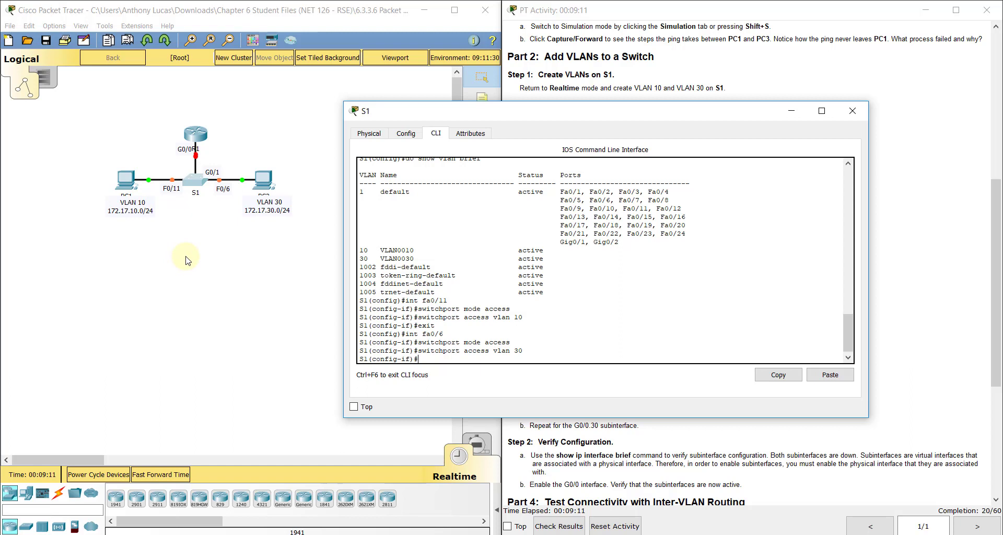
pyautogui.write('it')
pyautogui.press('Return')
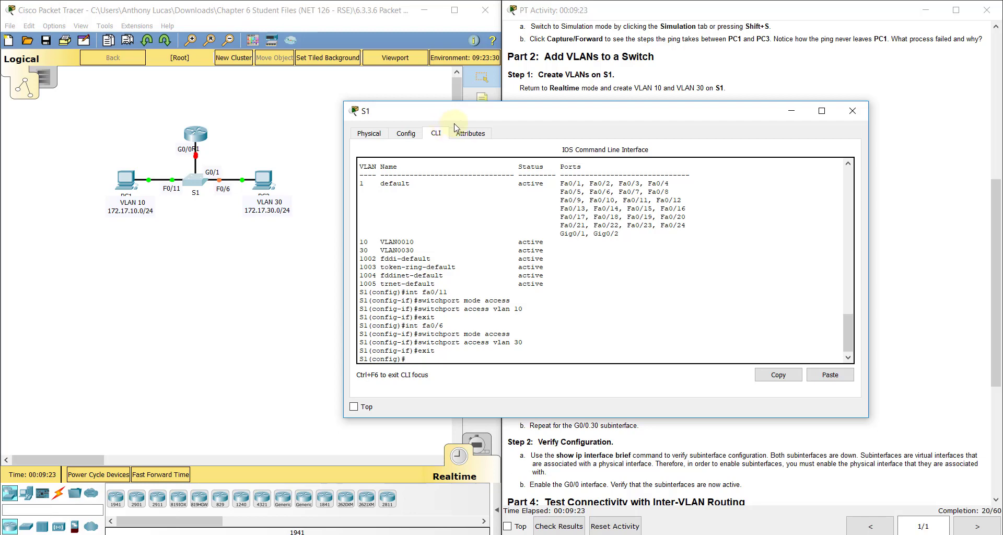
# Run do show vlan brief on S1 to check Fa0/11 in VLAN 10 and Fa0/6 in VLAN 30
pyautogui.click(912, 186)
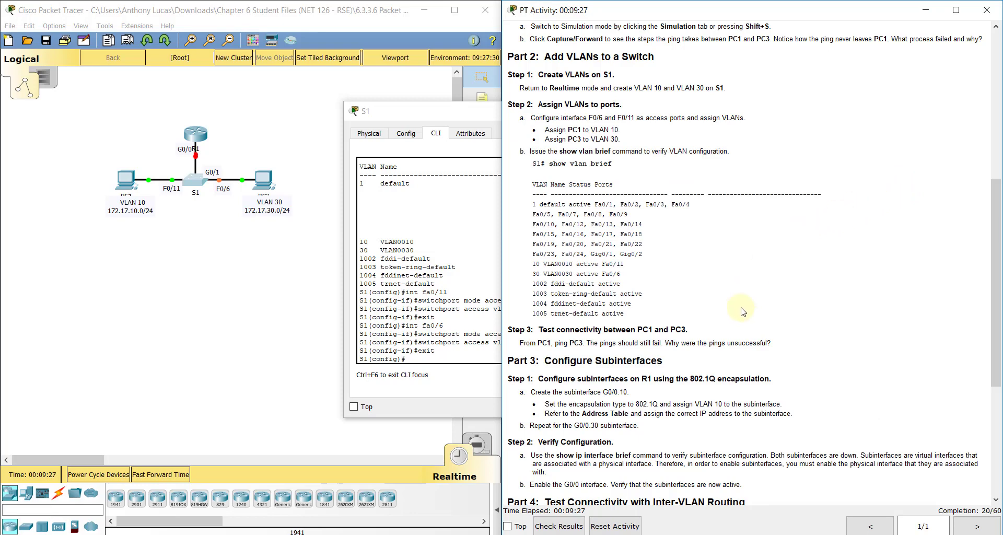
pyautogui.scroll(-5, 737, 320)
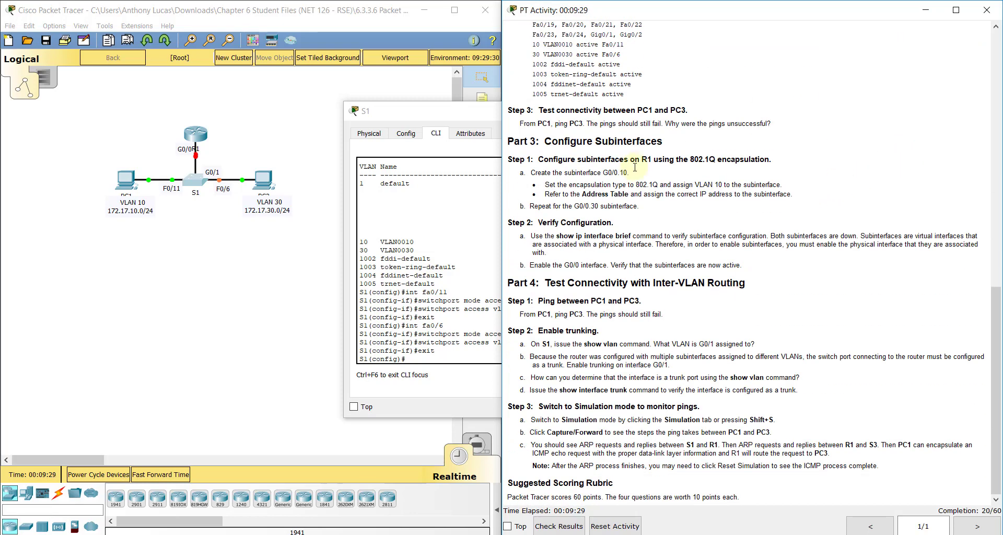
pyautogui.click(396, 123)
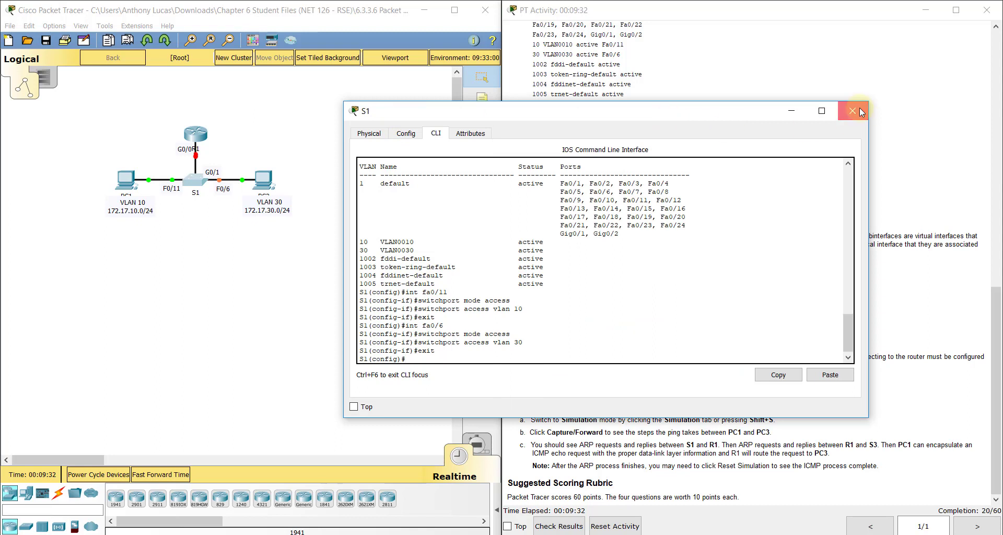
pyautogui.write('do show vlan bri')
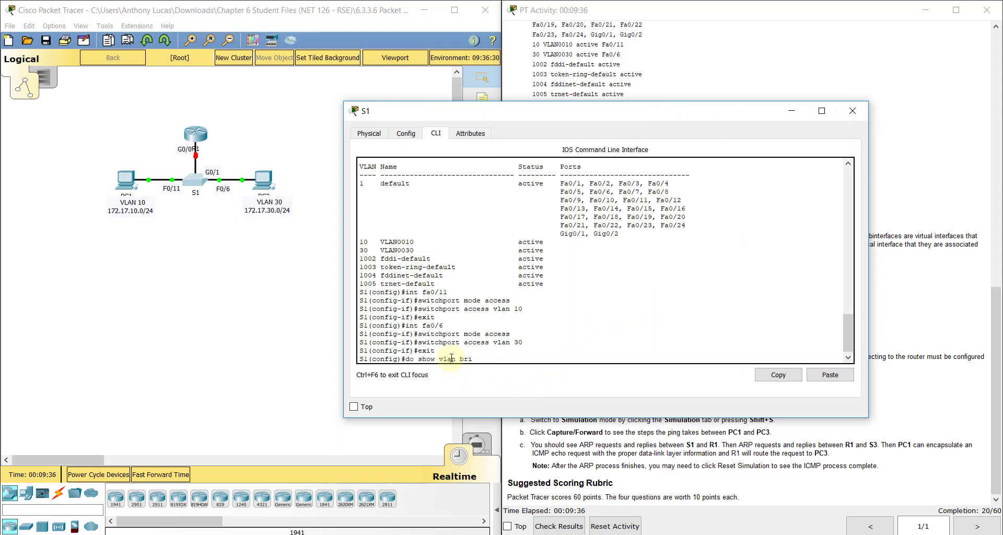
pyautogui.press('Return')
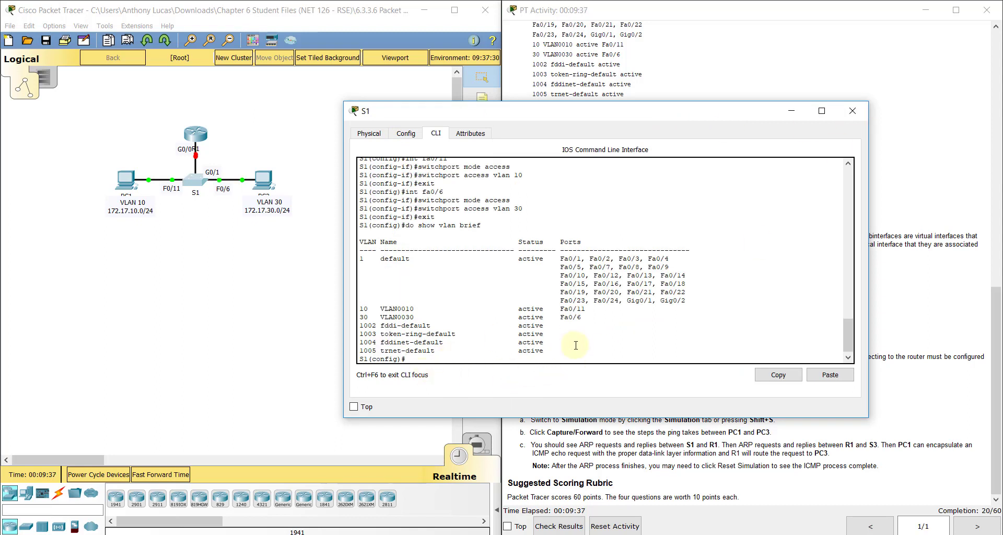
pyautogui.moveTo(585, 317); pyautogui.dragTo(342, 309)
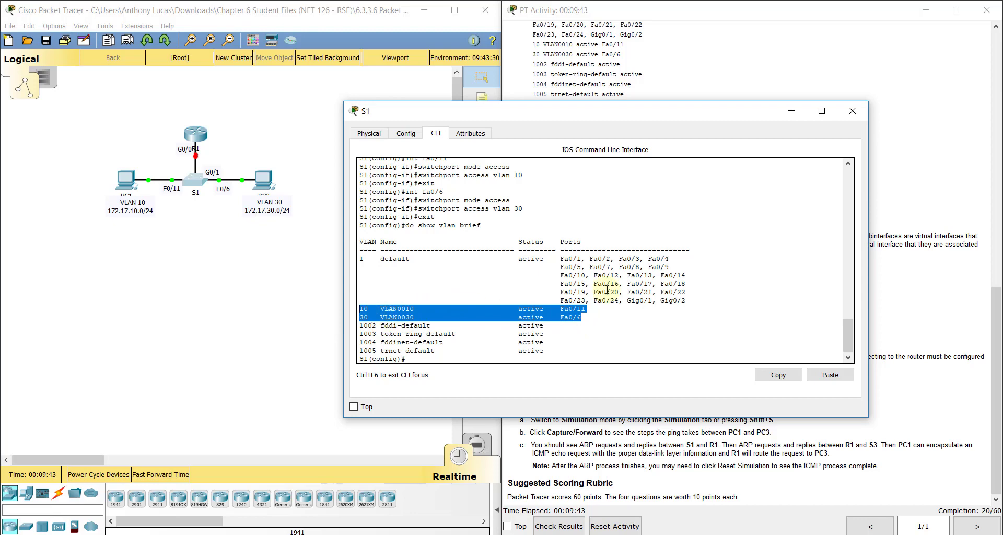
# Open R1's CLI and enter global configuration mode
pyautogui.click(853, 111)
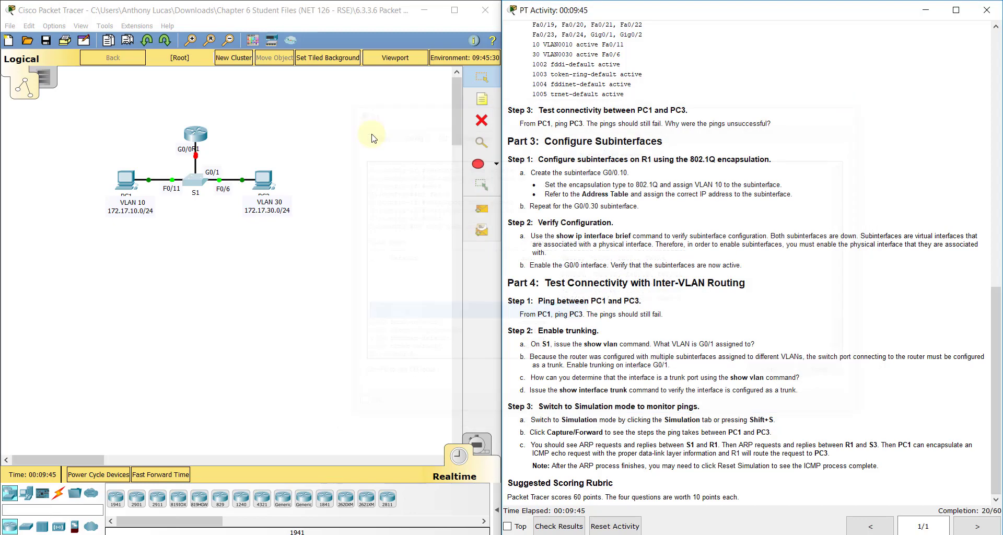
pyautogui.click(196, 135)
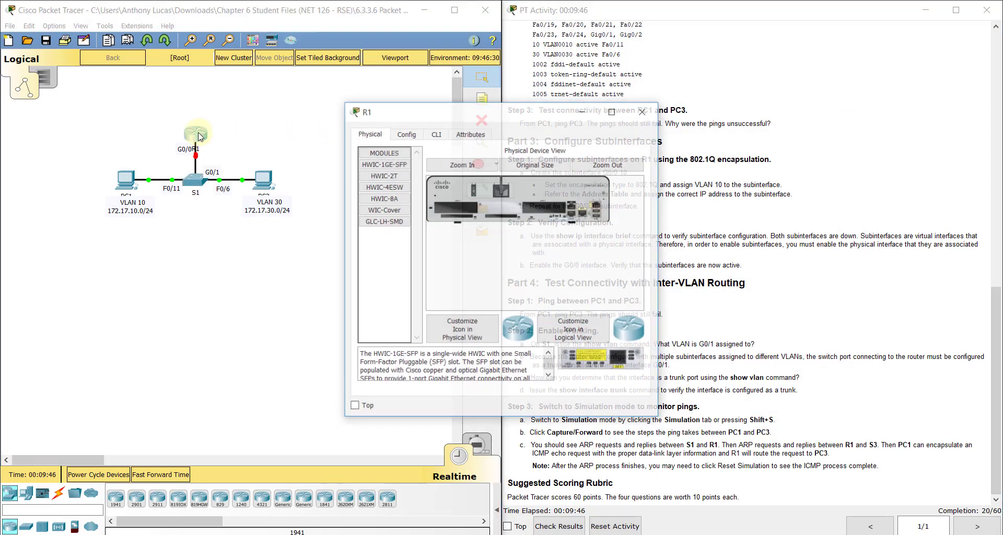
pyautogui.click(436, 133)
pyautogui.moveTo(441, 110); pyautogui.dragTo(306, 57)
pyautogui.press('Return')
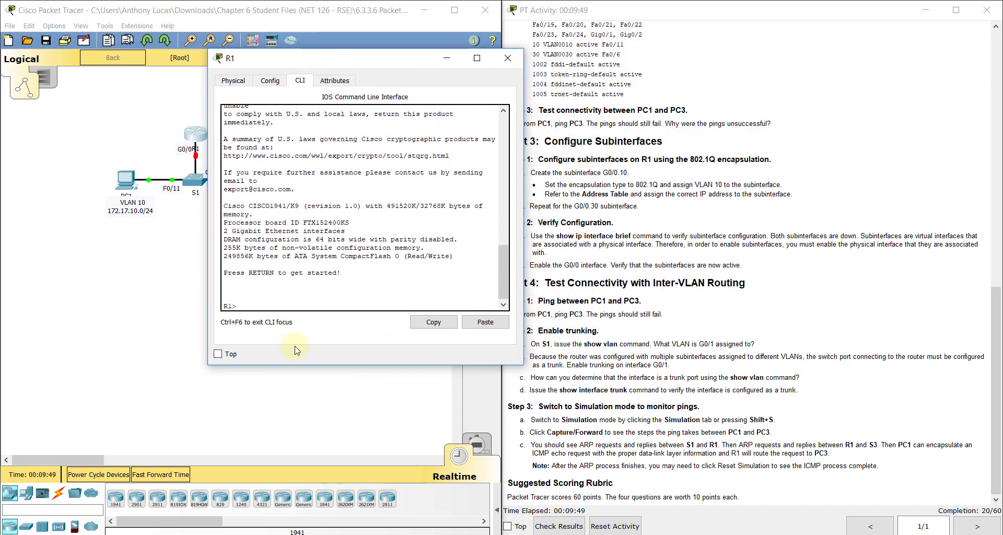
pyautogui.write('en')
pyautogui.press('Return')
pyautogui.write('config t')
pyautogui.press('Return')
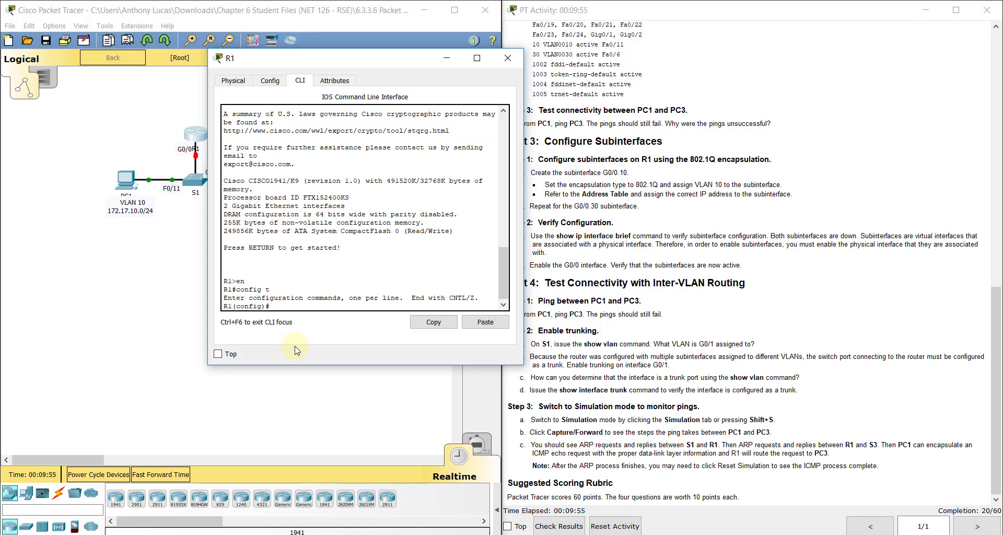
# Enable R1's G0/0 interface with no shutdown and return to global configuration
pyautogui.write('int g0/0')
pyautogui.press('Return')
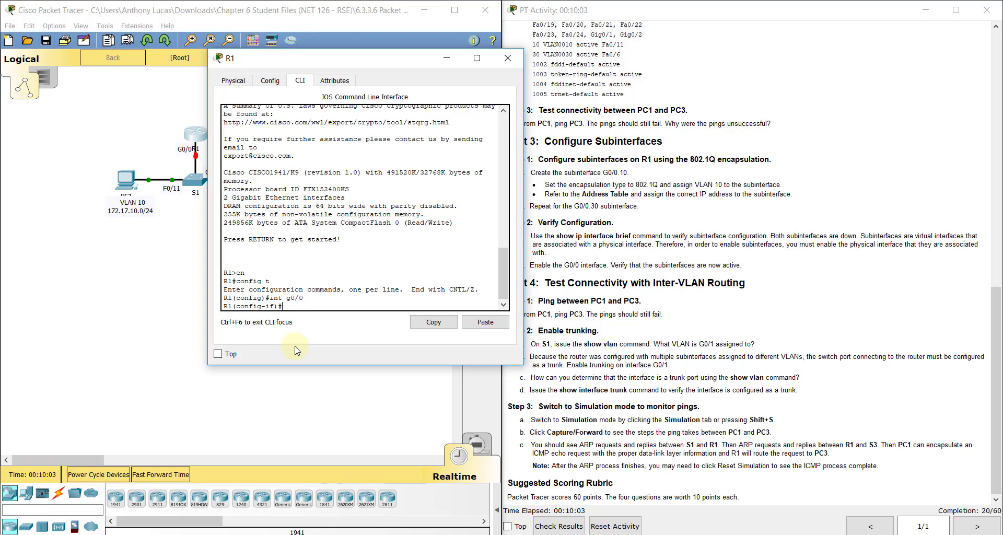
pyautogui.write('no shut')
pyautogui.press('Return')
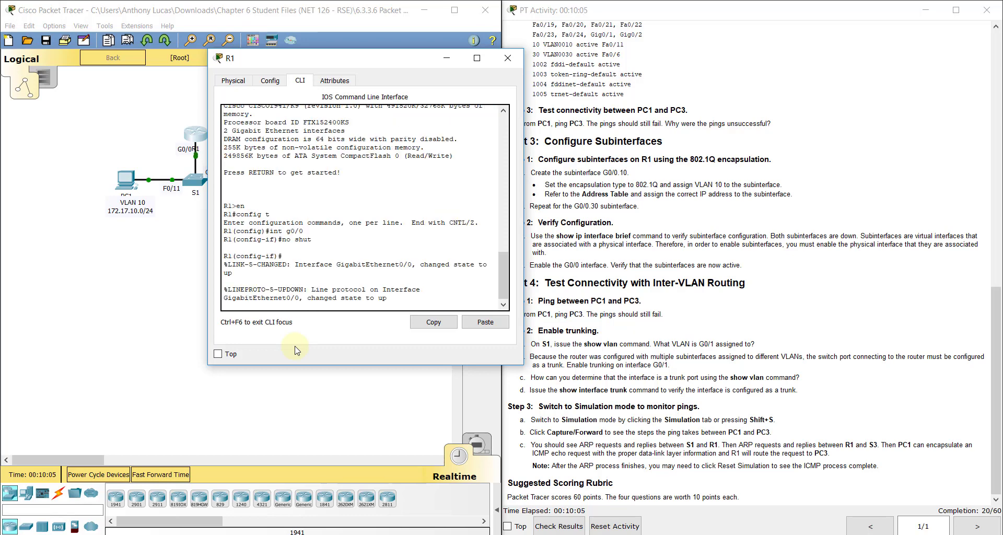
pyautogui.press('Return')
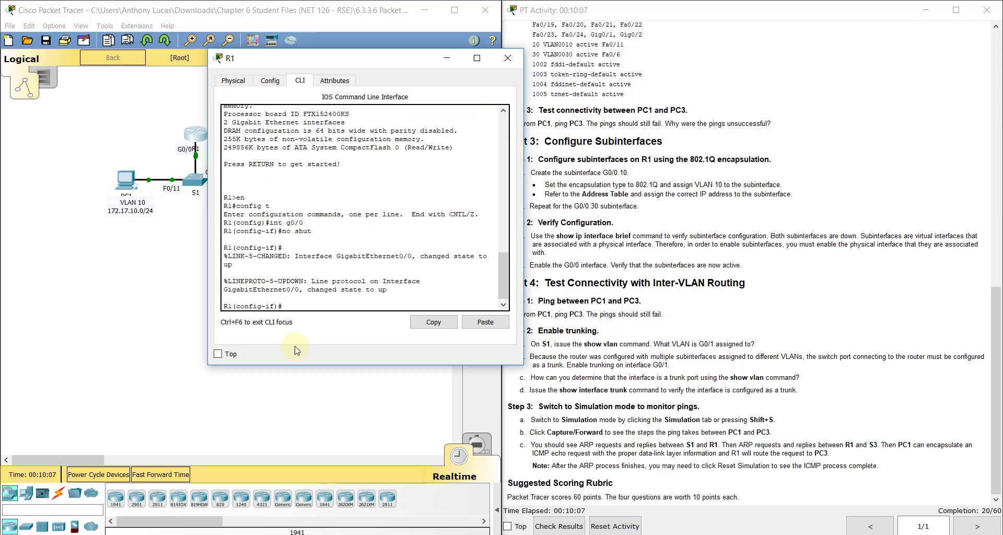
pyautogui.write('exit')
pyautogui.press('Return')
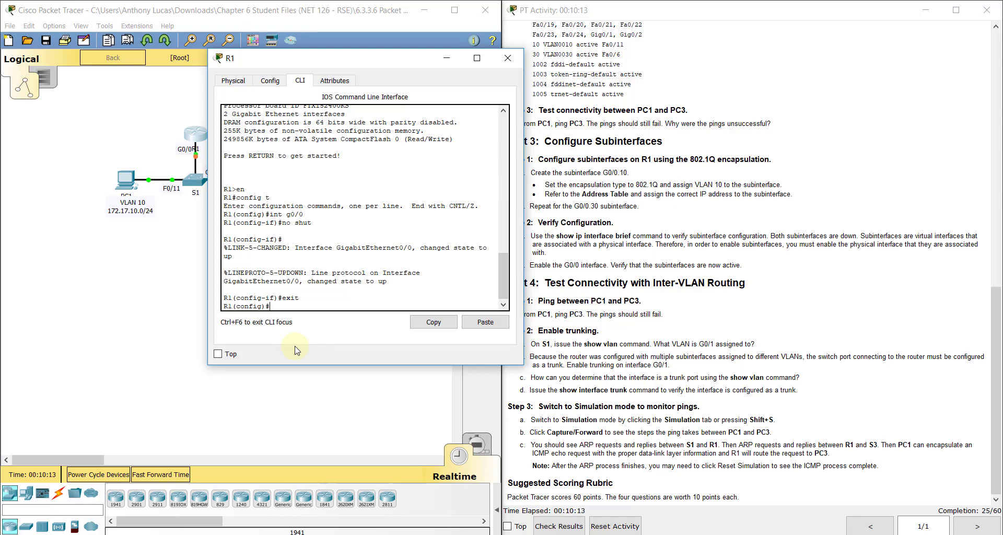
# Create subinterface G0/0.10 on R1
pyautogui.write('int g0/0.10')
pyautogui.press('Return')
pyautogui.press('Return')
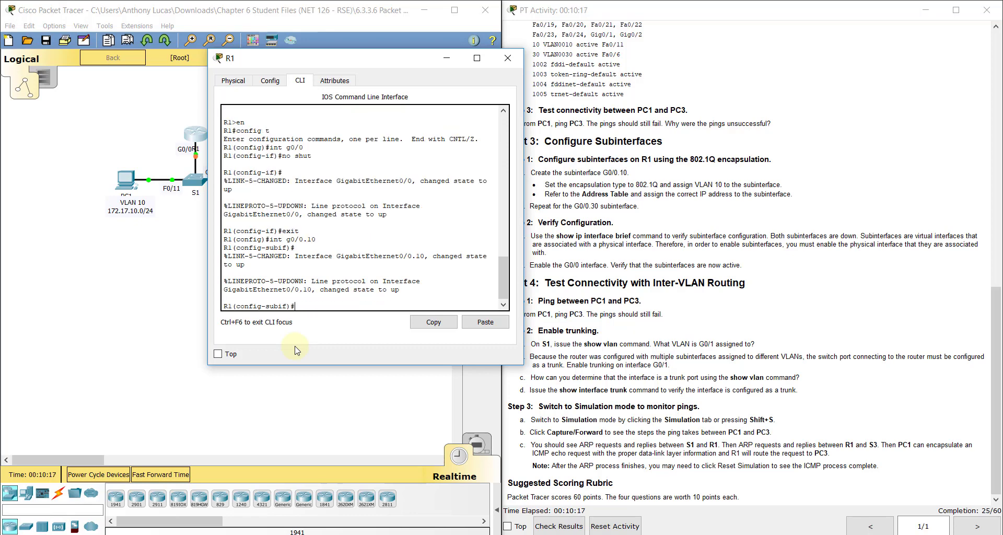
pyautogui.moveTo(316, 239); pyautogui.dragTo(270, 238)
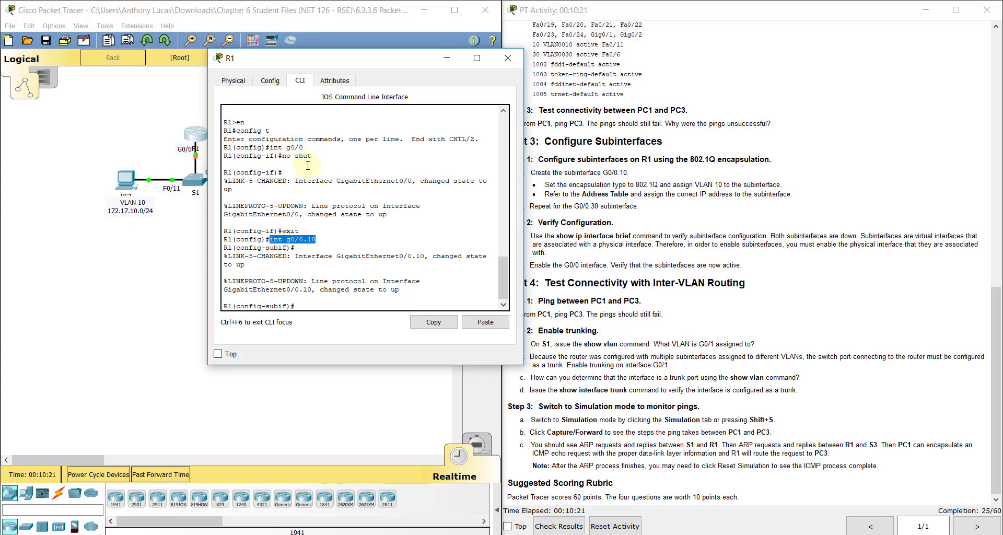
pyautogui.click(315, 314)
pyautogui.click(757, 180)
pyautogui.scroll(10, 757, 180)
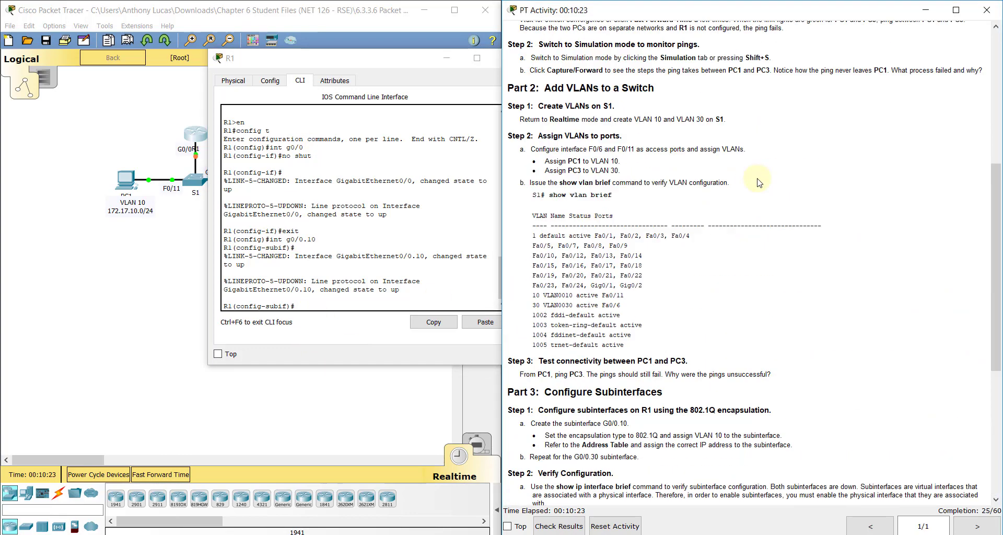
pyautogui.click(306, 309)
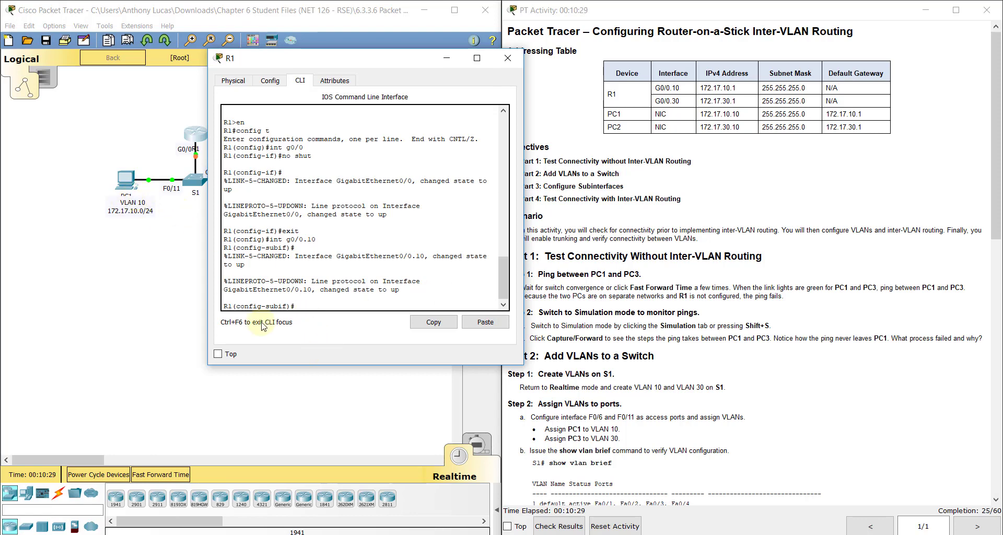
# Set 802.1Q encapsulation for VLAN 10 on G0/0.10 with encap dot1q 10
pyautogui.write('ip add 172.17.10.1 255.255.255.')
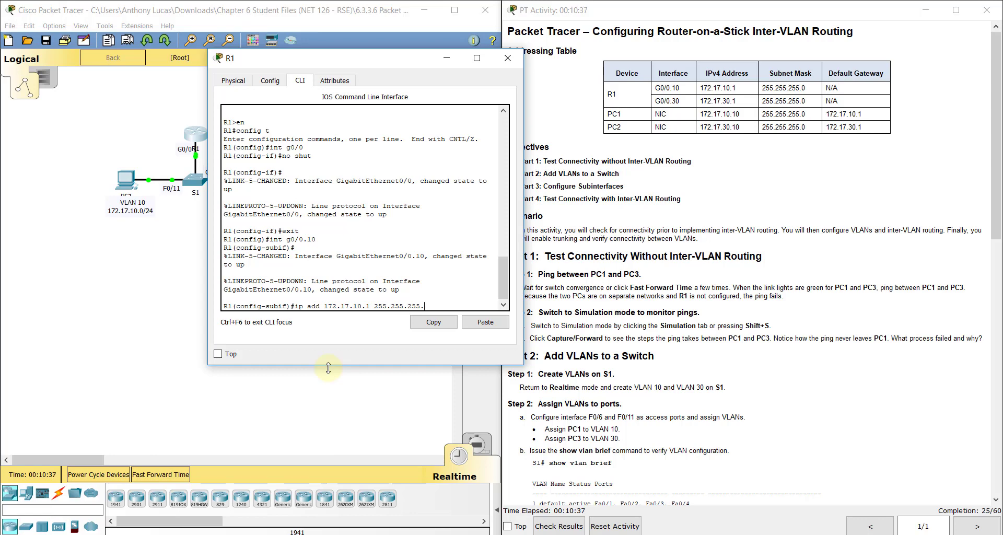
pyautogui.write('0')
pyautogui.press('Return')
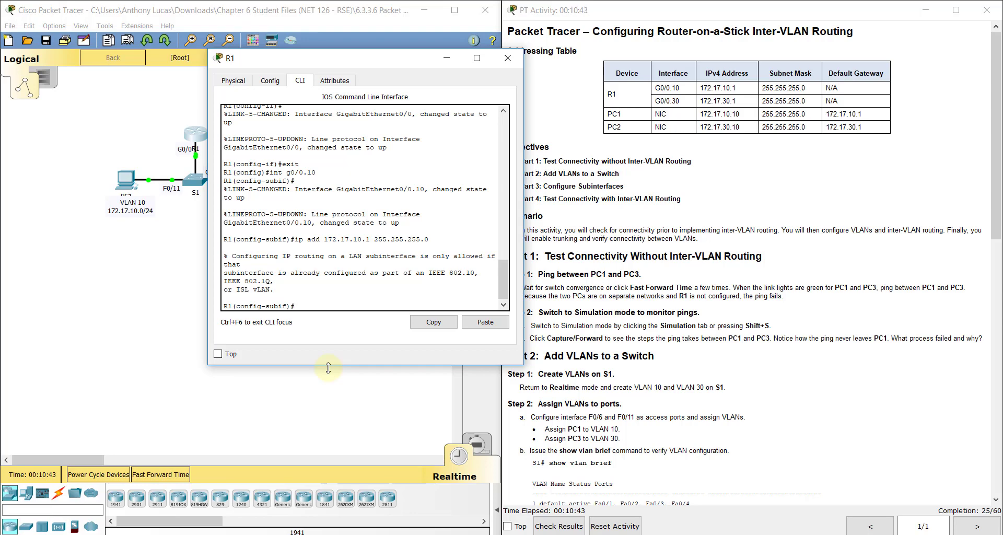
pyautogui.write('dot1q encap 10')
pyautogui.press('Return')
pyautogui.press('Up')
pyautogui.press('BackSpace')
pyautogui.press('BackSpace')
pyautogui.press('BackSpace')
pyautogui.press('BackSpace')
pyautogui.press('BackSpace')
pyautogui.press('BackSpace')
pyautogui.press('BackSpace')
pyautogui.press('BackSpace')
pyautogui.press('BackSpace')
pyautogui.press('BackSpace')
pyautogui.press('BackSpace')
pyautogui.press('BackSpace')
pyautogui.press('BackSpace')
pyautogui.press('BackSpace')
pyautogui.write('encap dot1q 10')
pyautogui.press('Return')
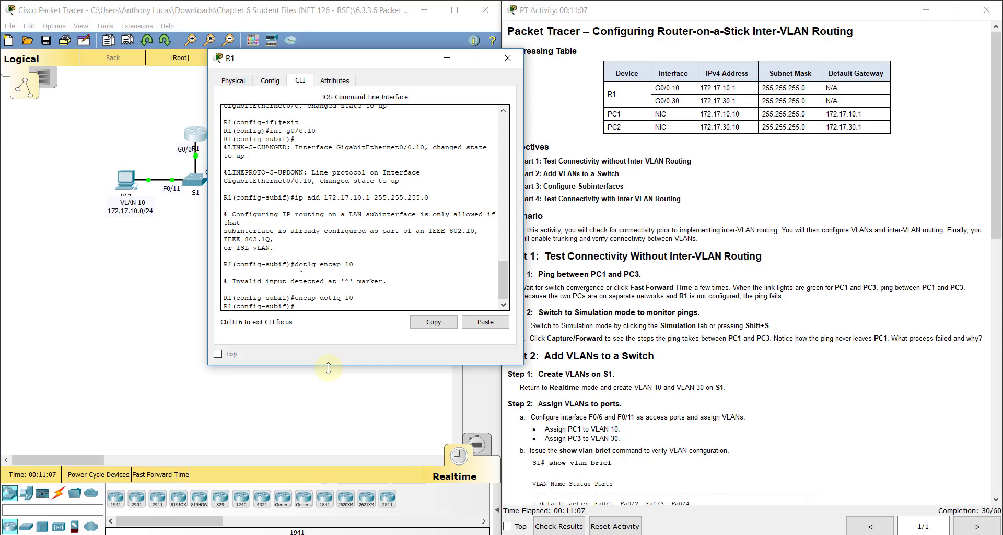
# Assign 172.17.10.1 255.255.255.0 to G0/0.10, enable it, and exit
pyautogui.write('dd 172.17.10.1 255.255.255.0')
pyautogui.press('Return')
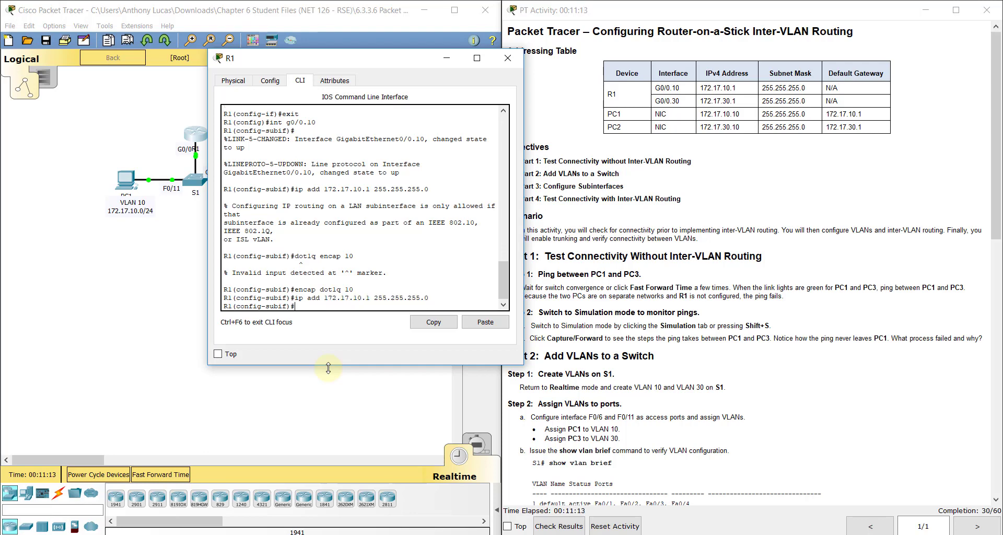
pyautogui.write('no shut')
pyautogui.press('Return')
pyautogui.write('exit')
pyautogui.press('Return')
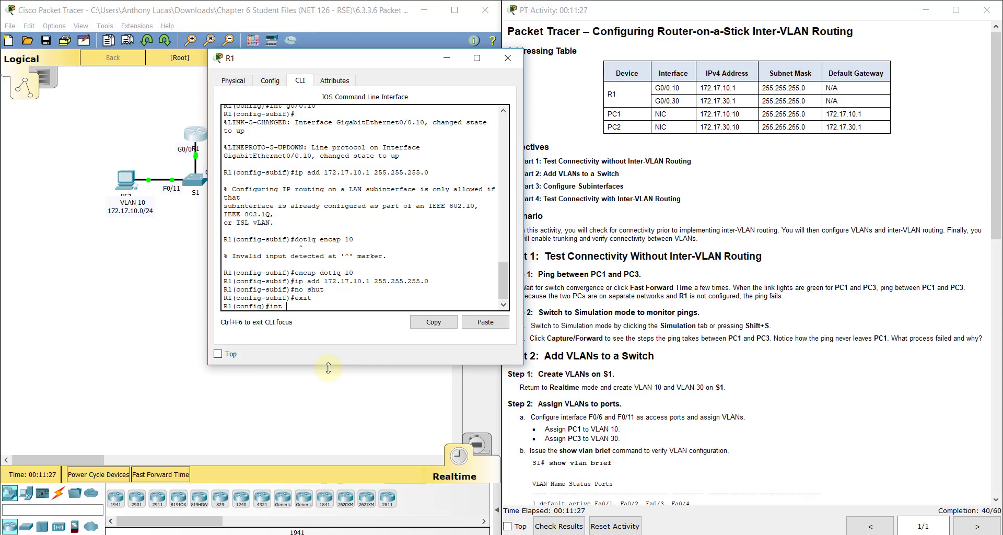
# Create subinterface G0/0.30 on R1 with dot1Q encapsulation for VLAN 30
pyautogui.write('g0/0.30')
pyautogui.press('Return')
pyautogui.press('Return')
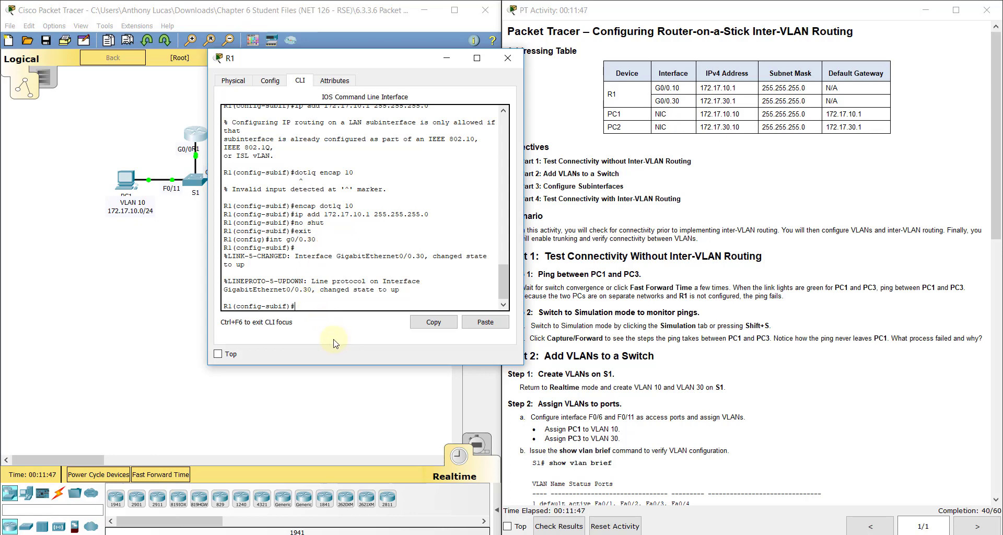
pyautogui.write('encap dot1q 30')
pyautogui.press('Return')
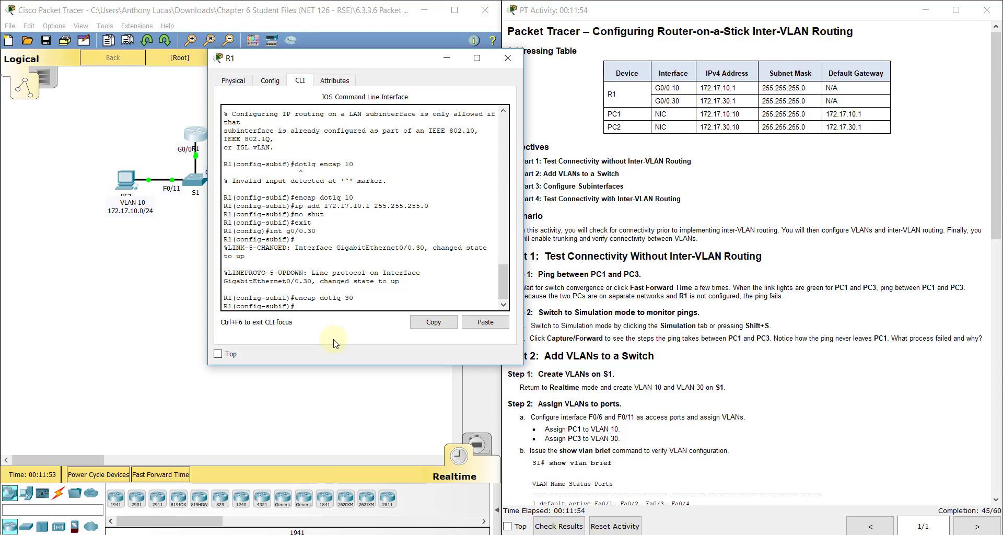
pyautogui.moveTo(350, 65); pyautogui.dragTo(423, 57)
# Assign 172.17.30.1 255.255.255.0 to G0/0.30, enable it, and exit
pyautogui.write('ip add')
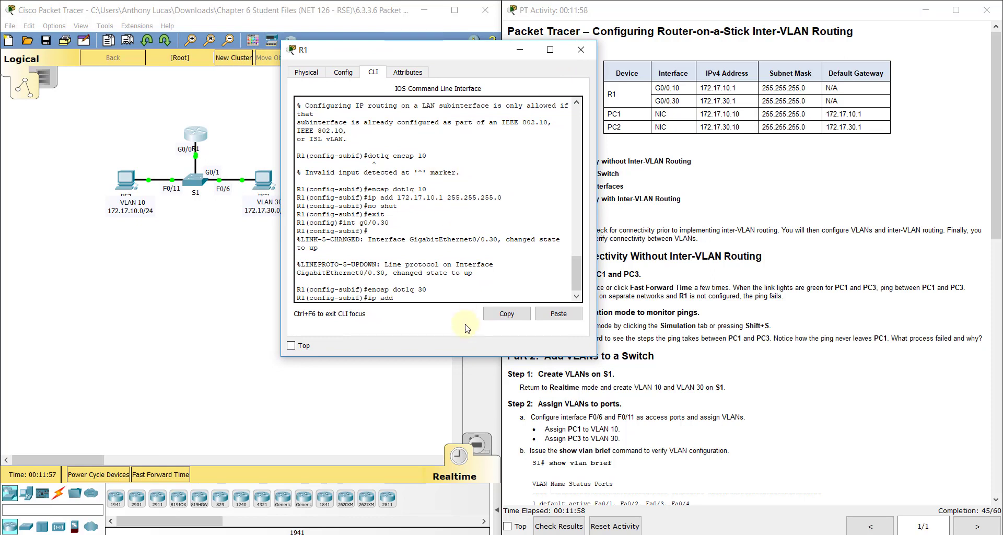
pyautogui.write(' 172.17.30.1 255.255.255.0')
pyautogui.press('Return')
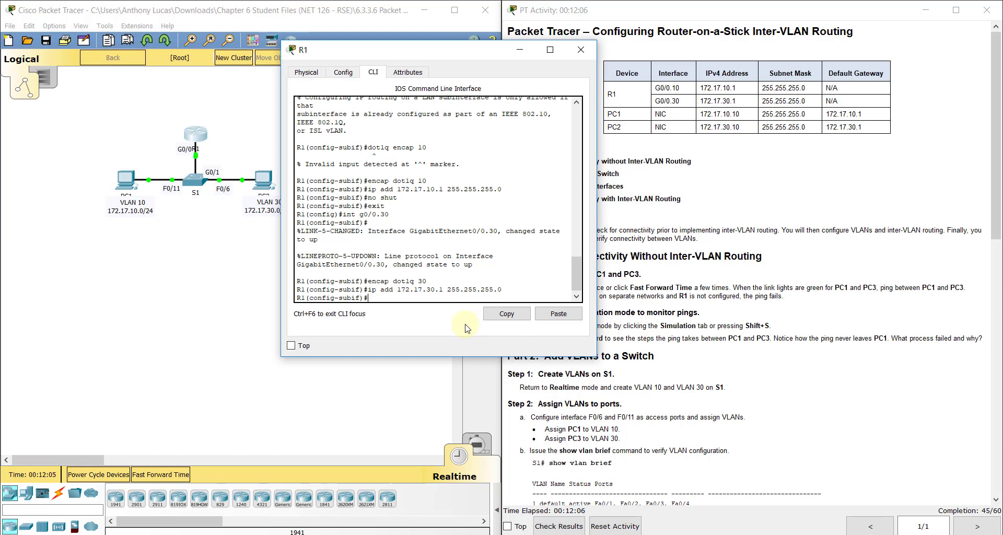
pyautogui.write('no shut')
pyautogui.press('Return')
pyautogui.write('exit')
pyautogui.press('Return')
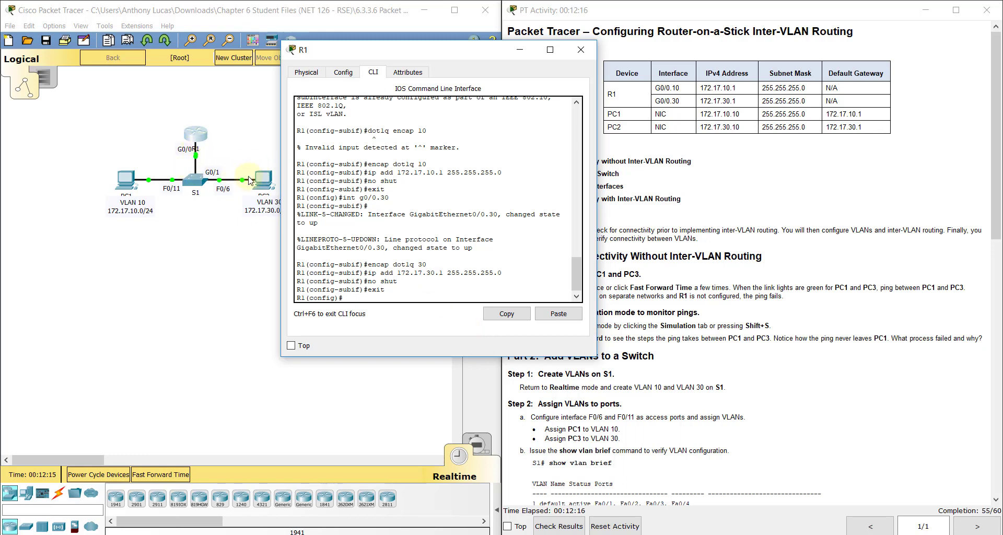
# Check that PC1's IP Configuration shows default gateway 172.17.10.1, then close PC1
pyautogui.click(127, 182)
pyautogui.click(379, 98)
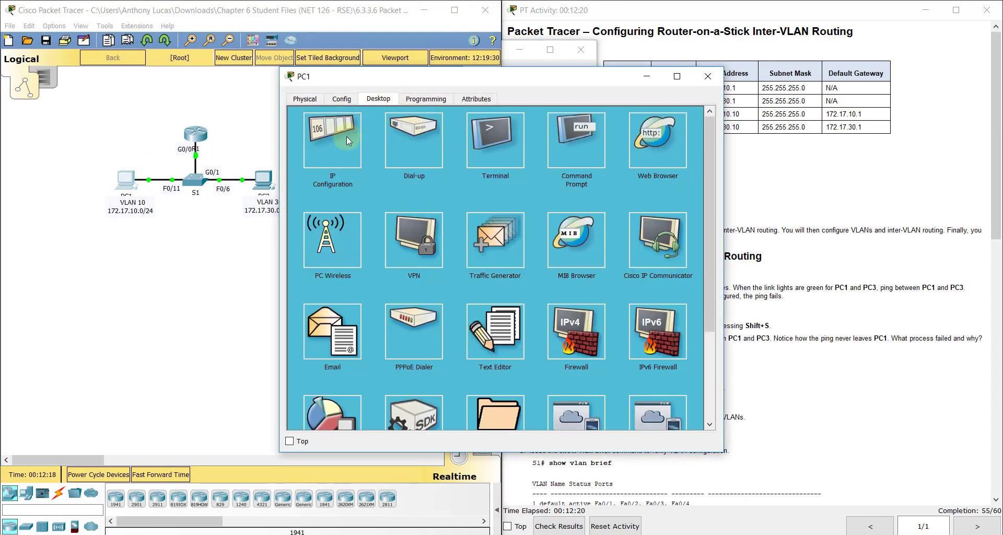
pyautogui.click(346, 136)
pyautogui.moveTo(471, 193); pyautogui.dragTo(435, 195)
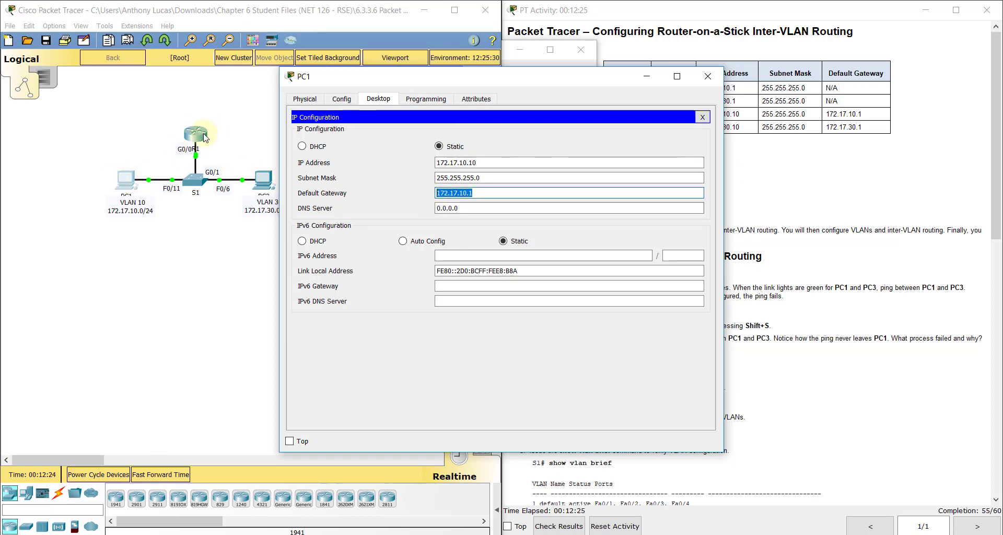
pyautogui.click(708, 76)
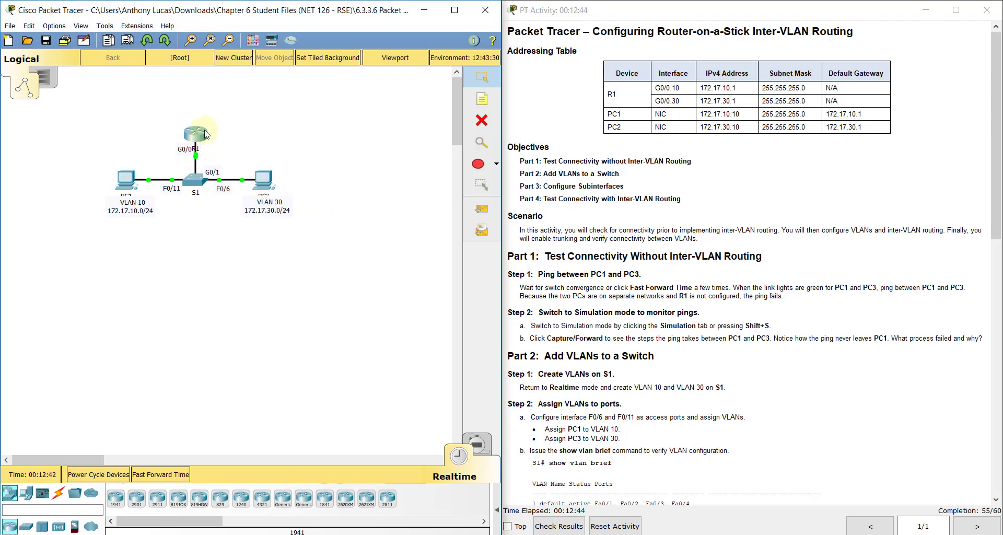
# Set S1's G0/1 interface to switchport mode trunk
pyautogui.moveTo(206, 139)
pyautogui.moveTo(198, 182)
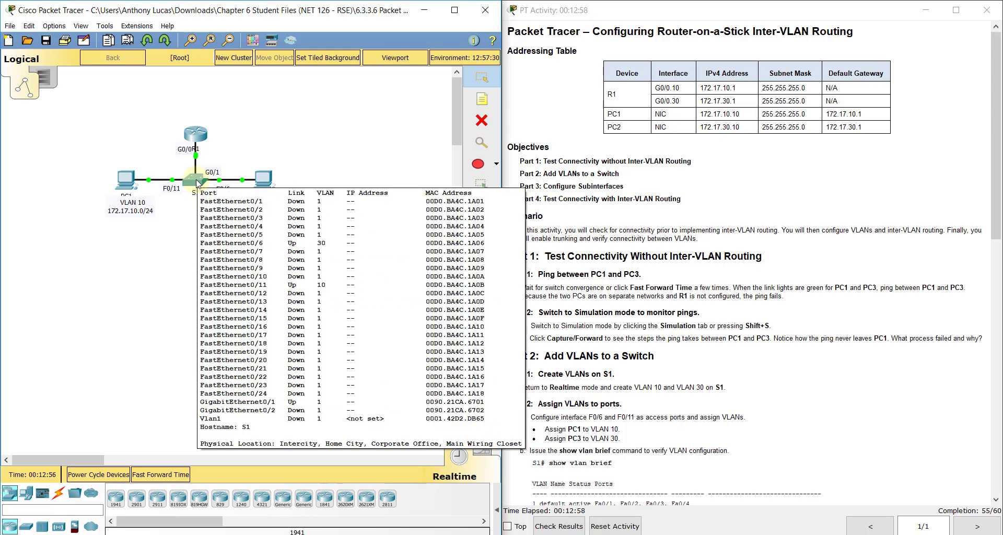
pyautogui.click(197, 183)
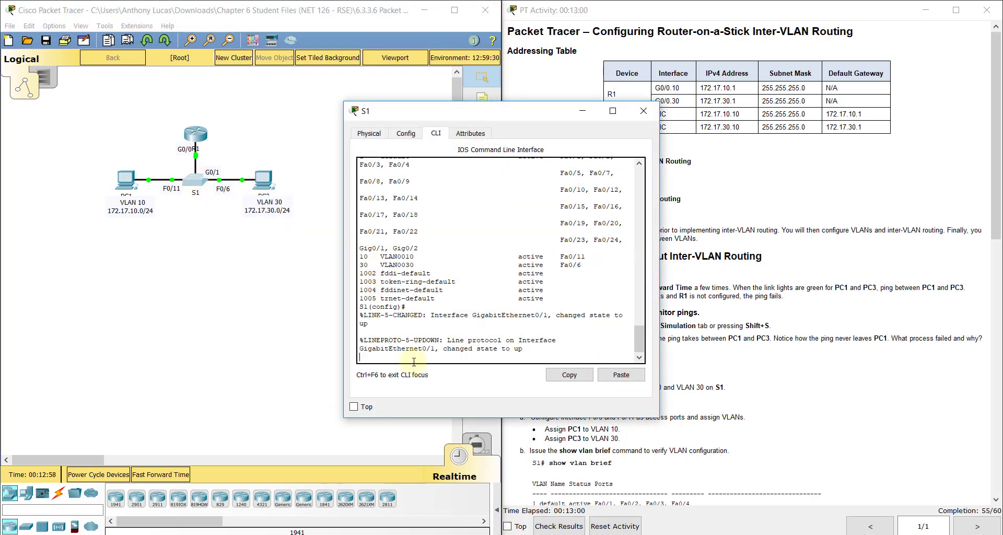
pyautogui.press('Return')
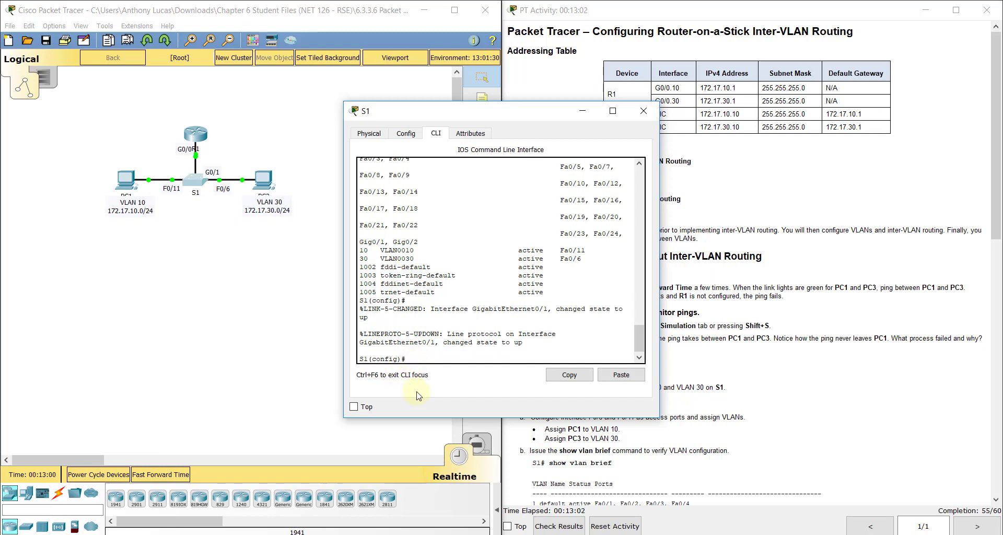
pyautogui.write('int g0/1')
pyautogui.press('Return')
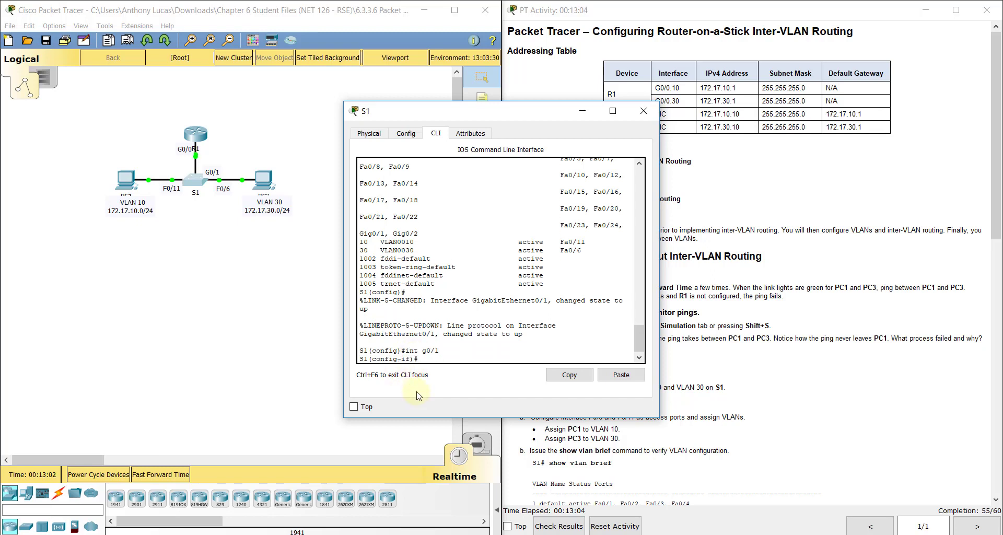
pyautogui.write('switchport mode trunk')
pyautogui.press('Return')
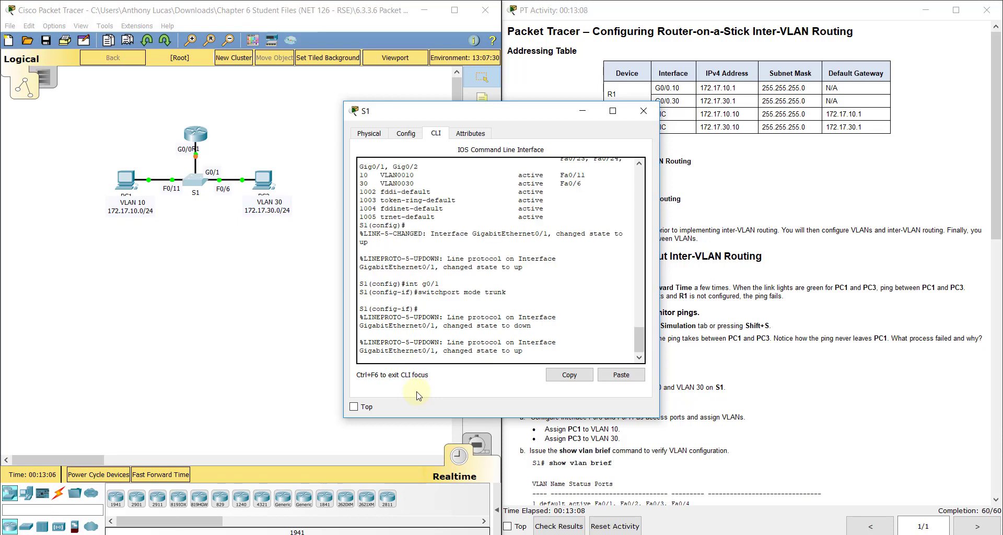
pyautogui.press('Return')
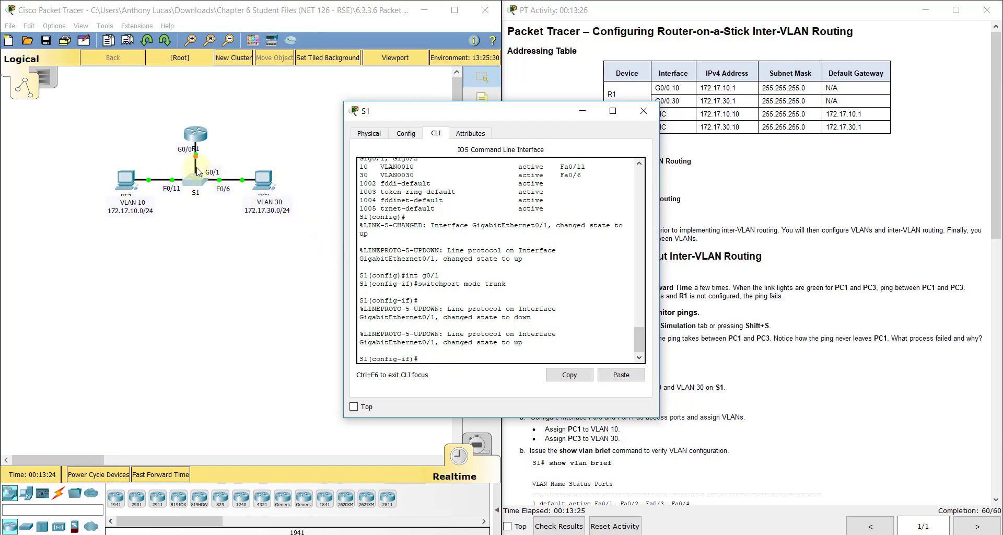
# Close S1's console window and fast-forward simulation time so the links converge
pyautogui.click(245, 100)
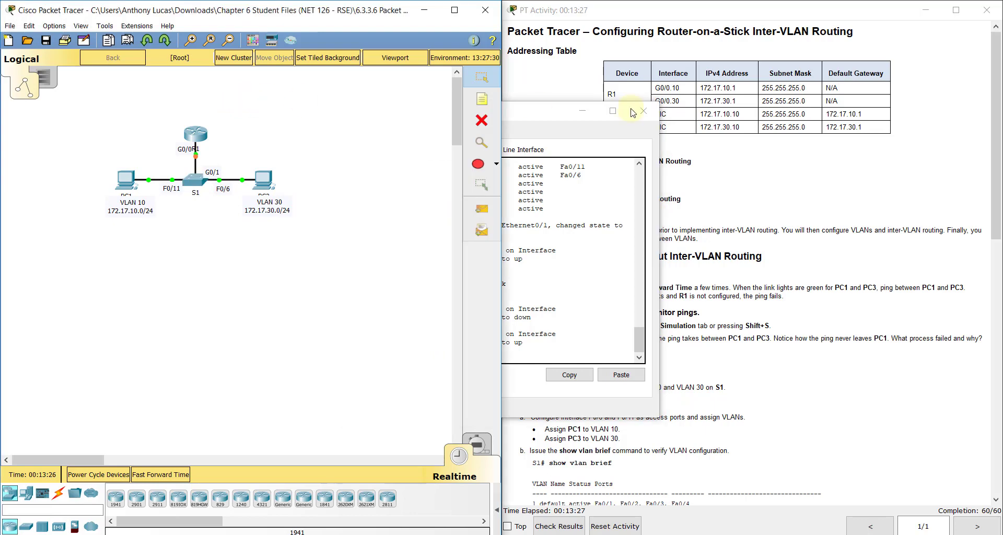
pyautogui.click(643, 111)
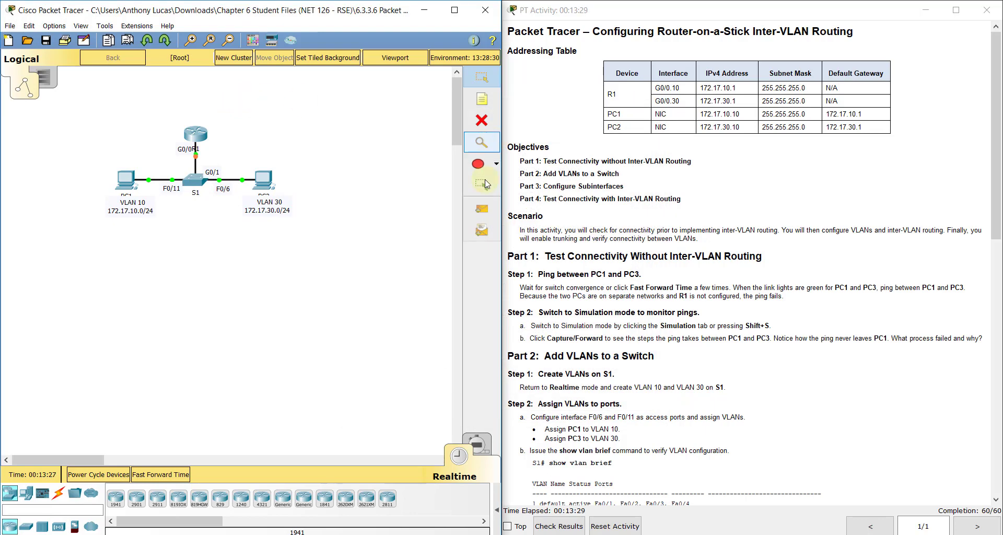
pyautogui.click(166, 474)
pyautogui.click(498, 497)
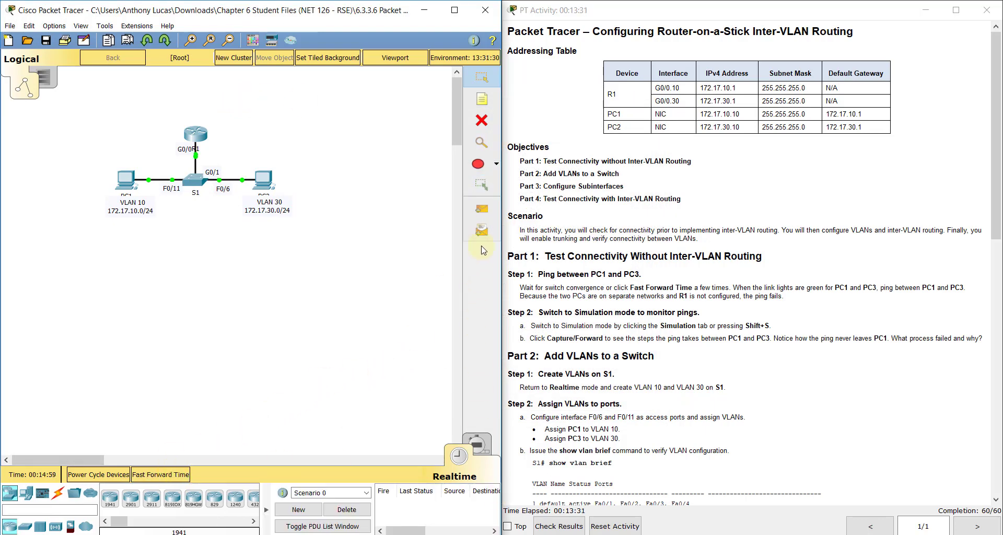
# Send two simple PDU test pings from PC1 to PC3
pyautogui.click(482, 208)
pyautogui.click(126, 182)
pyautogui.click(263, 178)
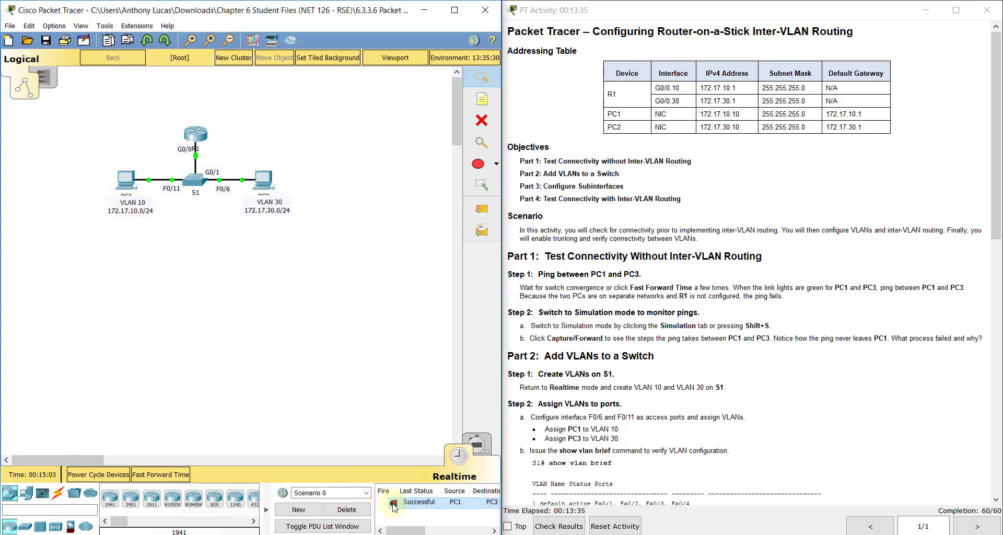
pyautogui.click(481, 209)
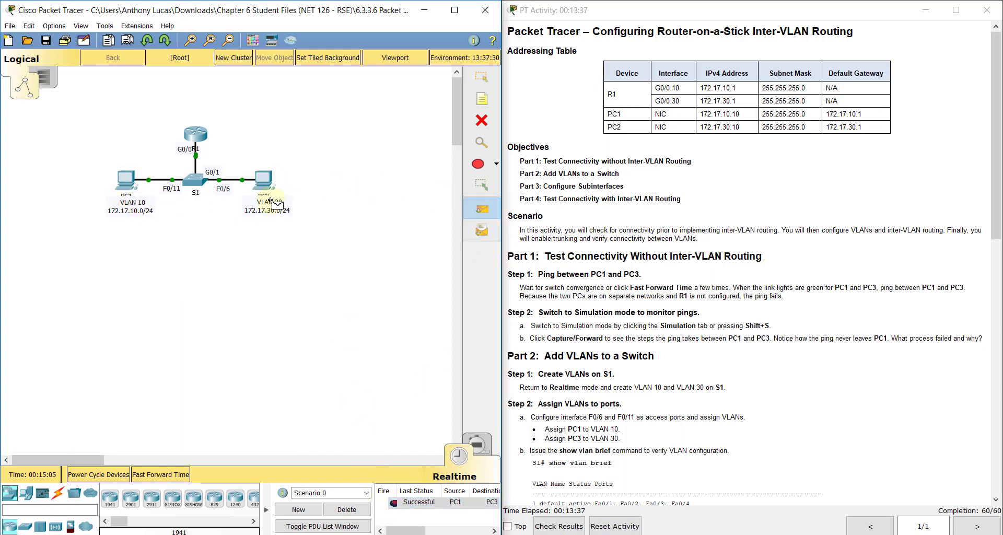
pyautogui.click(264, 179)
pyautogui.click(126, 183)
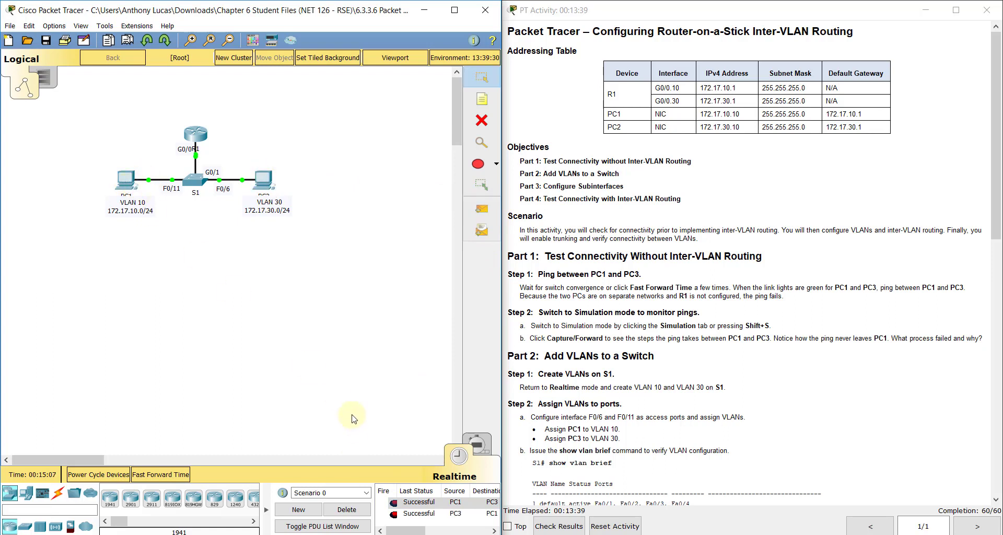